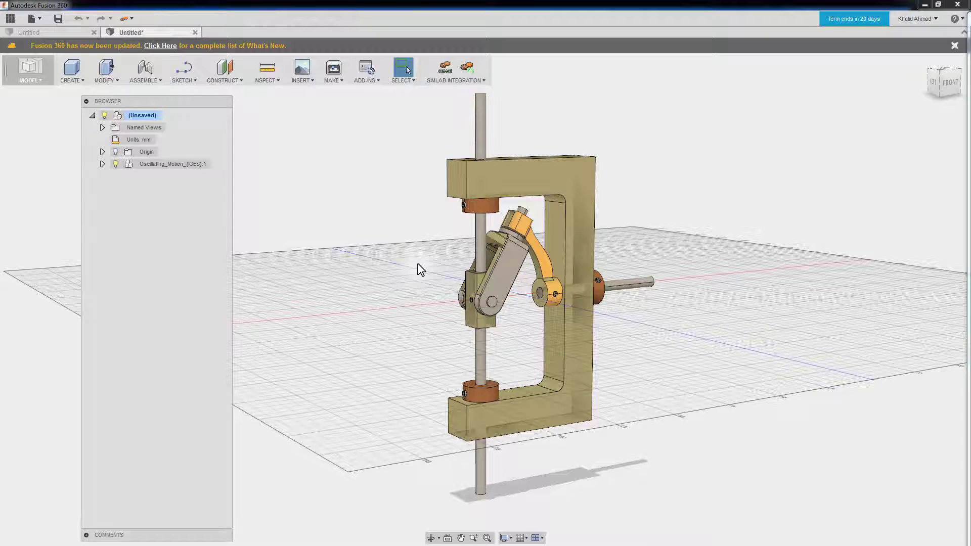
Link the Fusion 360 oscillating mechanism into SimLab Composer and switch to Full Mode (F11).
shift+middle_drag(421, 269, 434, 301)
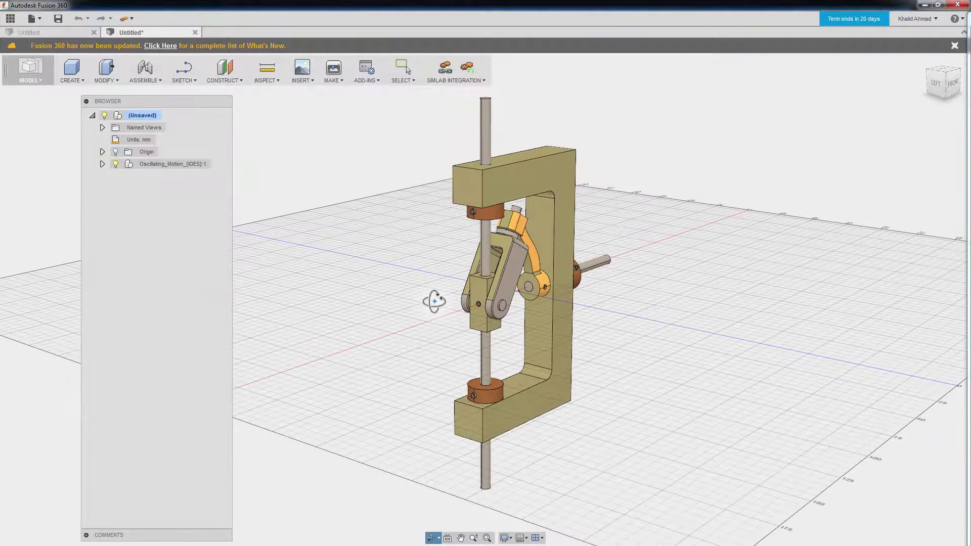
click(446, 68)
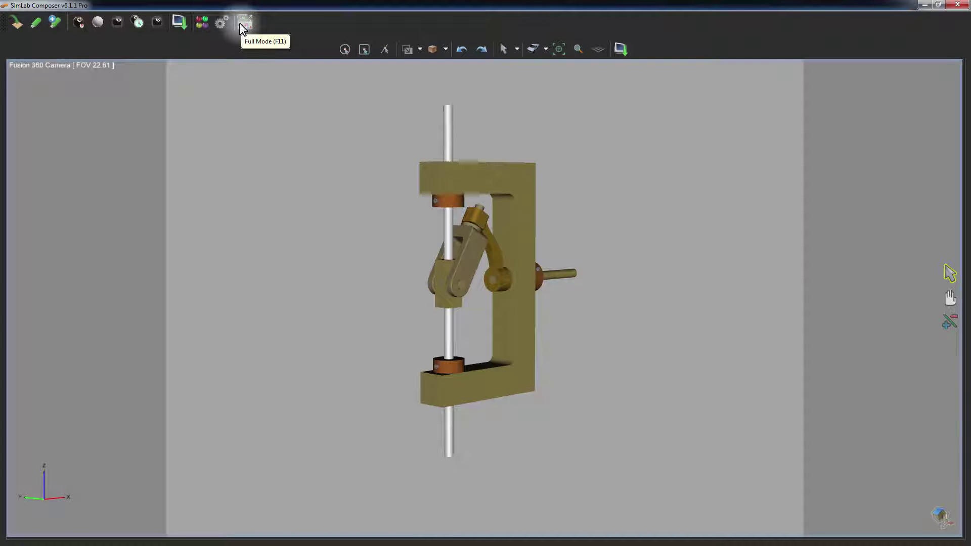
click(245, 23)
mouse_move(342, 249)
mouse_down()
mouse_move(492, 263)
mouse_move(344, 265)
mouse_move(347, 292)
mouse_move(327, 236)
mouse_move(338, 253)
mouse_move(329, 255)
mouse_up()
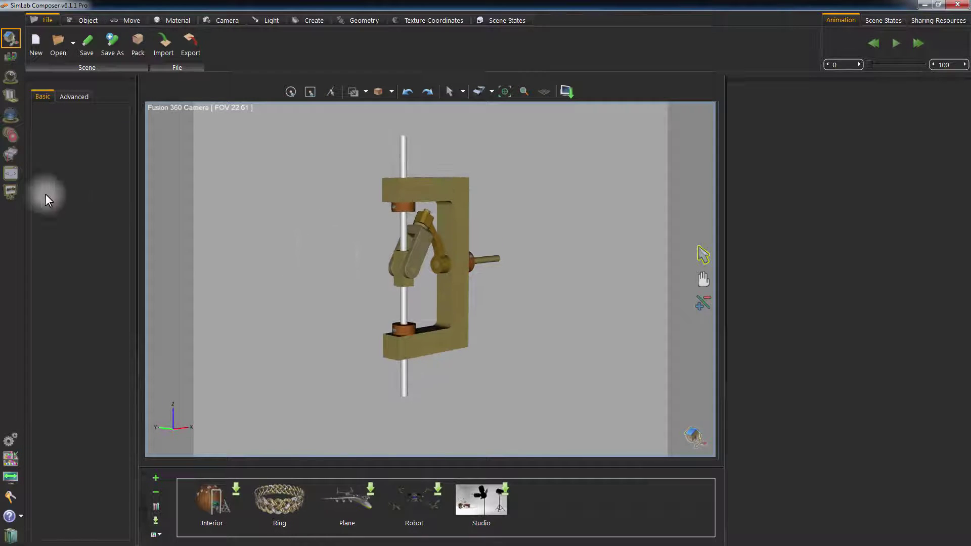
Auto-detect the mechanism's solids from the Simulation workspace's Solids tab.
click(15, 158)
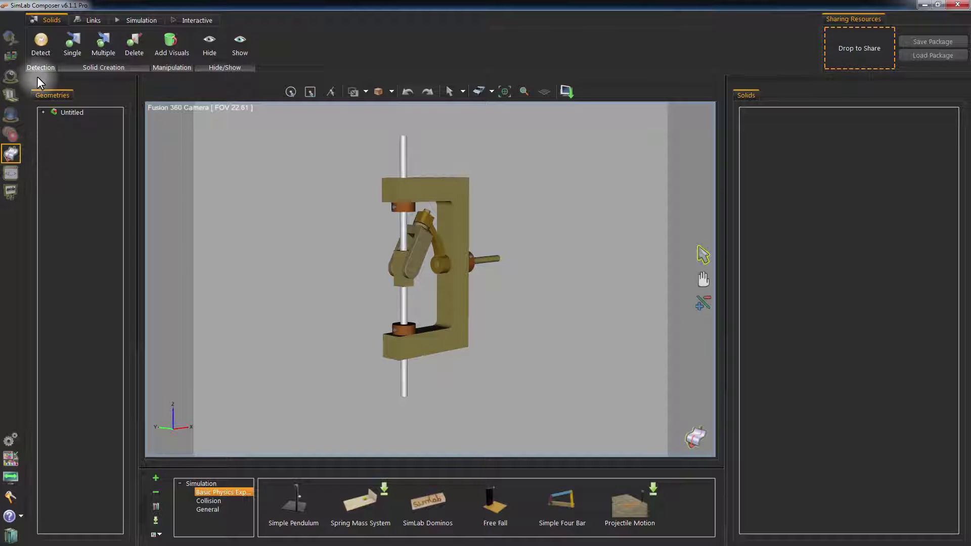
click(40, 50)
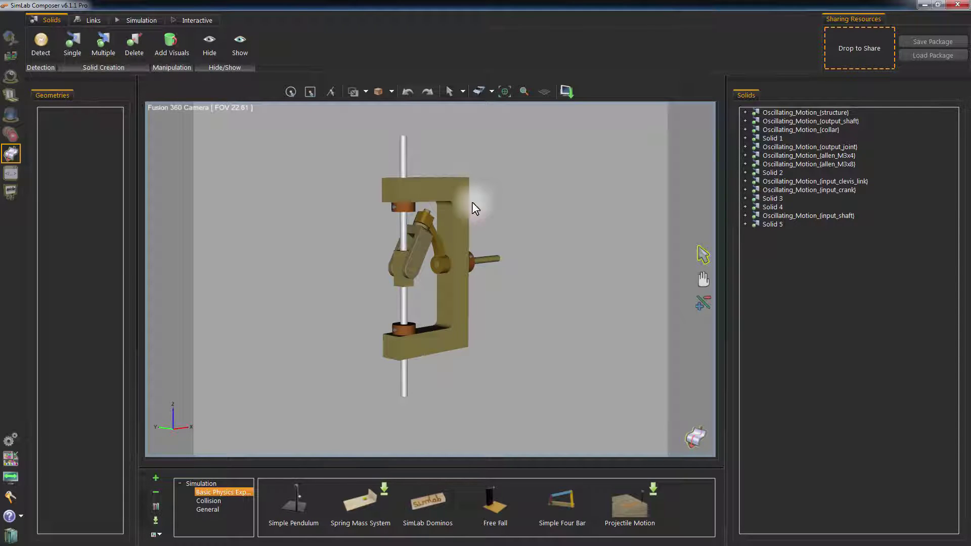
Inspect the input_clevis_link, Solid 3, Solid 4 and input_shaft entries in the Solids tree.
click(94, 22)
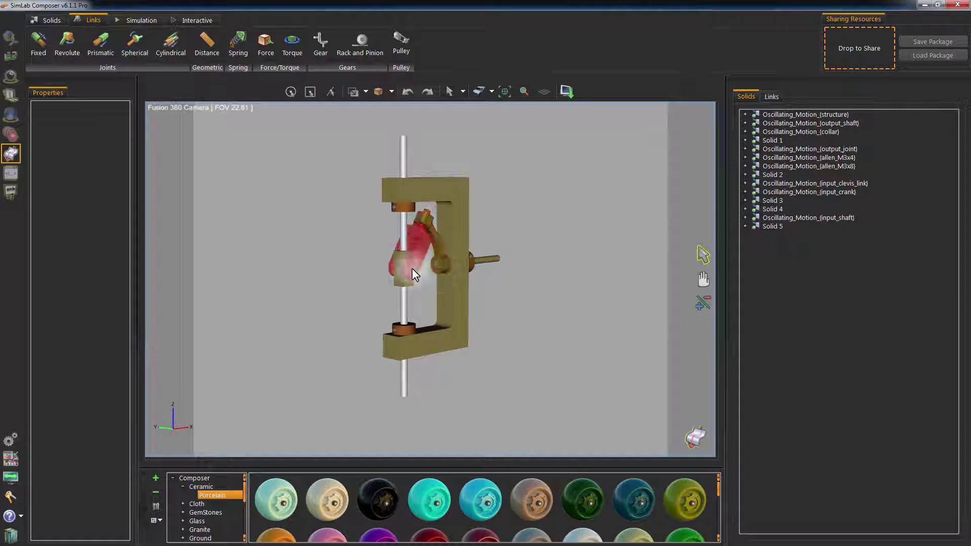
click(798, 184)
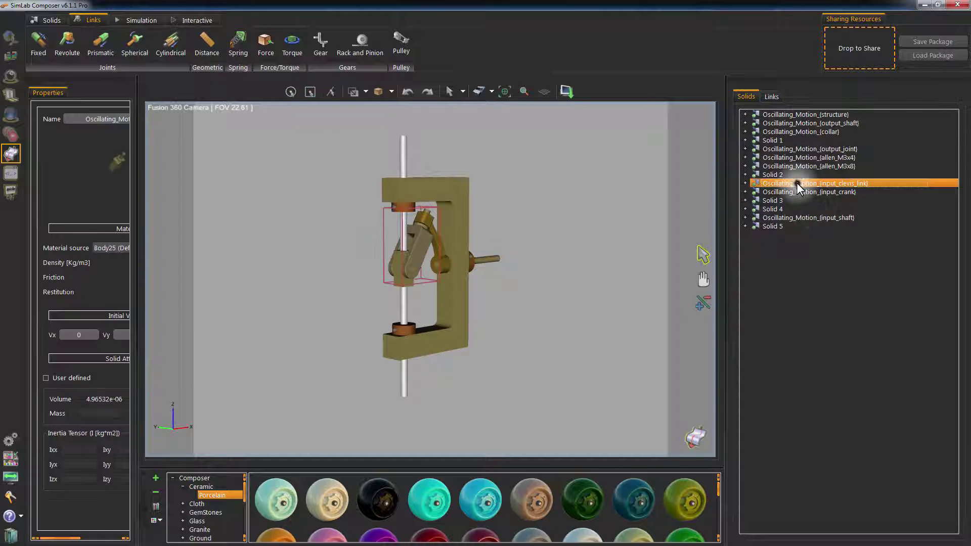
click(790, 198)
click(775, 210)
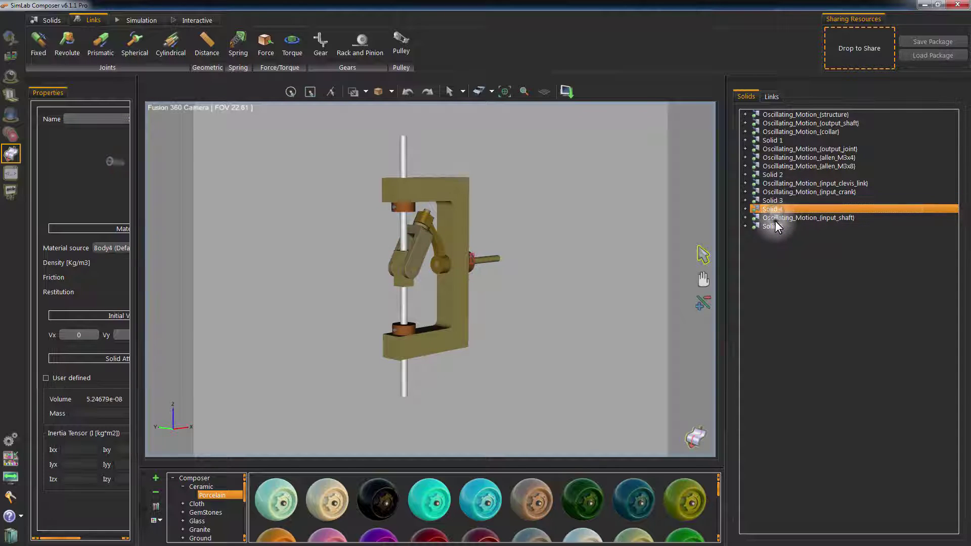
click(775, 219)
click(485, 220)
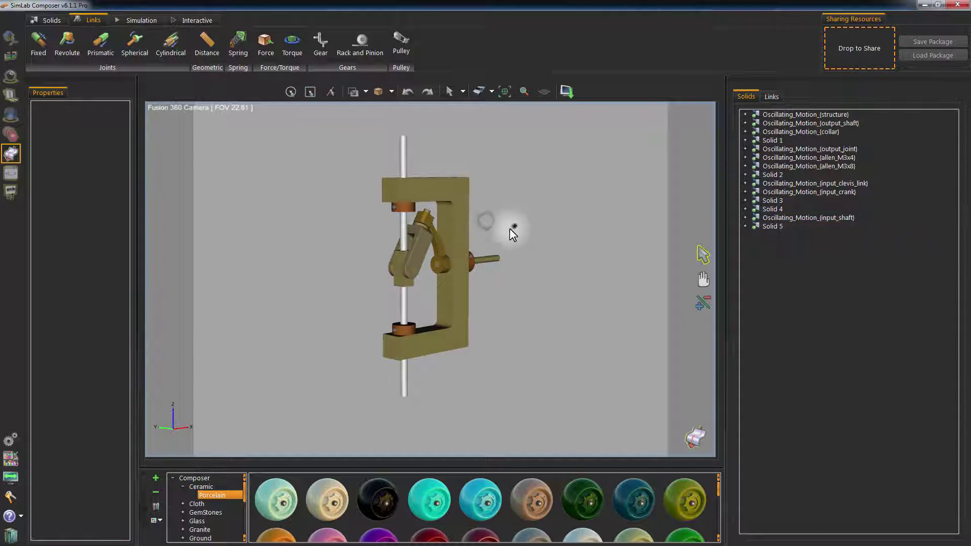
drag(511, 228, 496, 241)
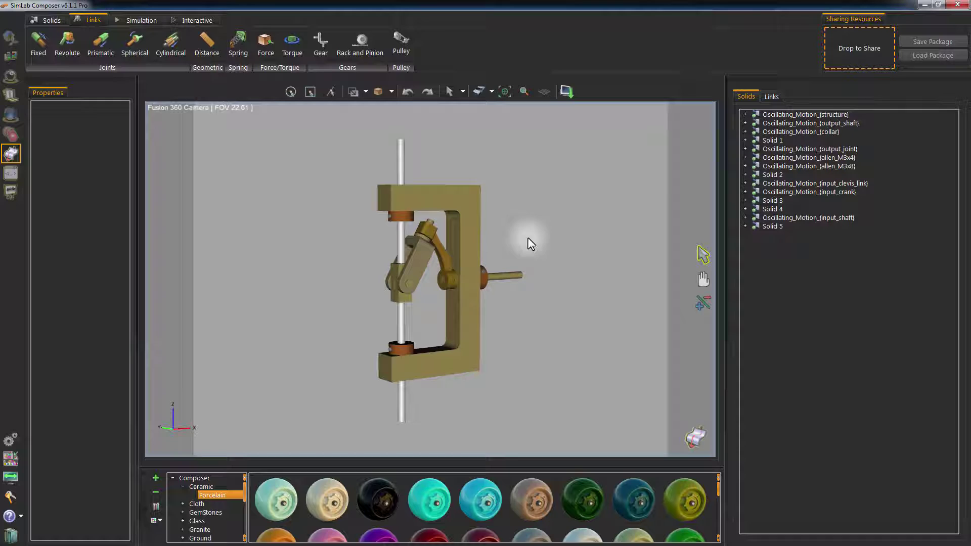
Change Gravity Z from -9.80 to 0 in the Simulation Parameters dialog.
click(135, 19)
click(92, 43)
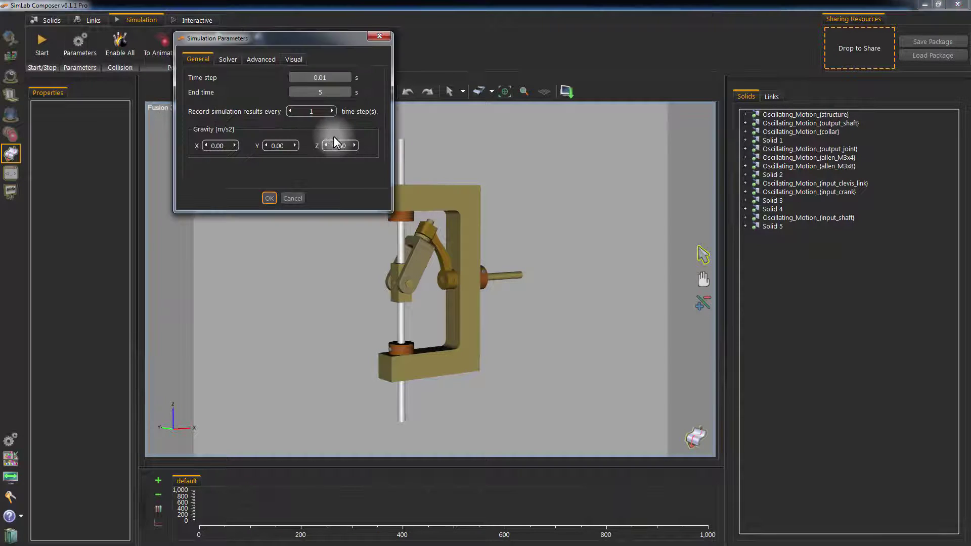
click(349, 144)
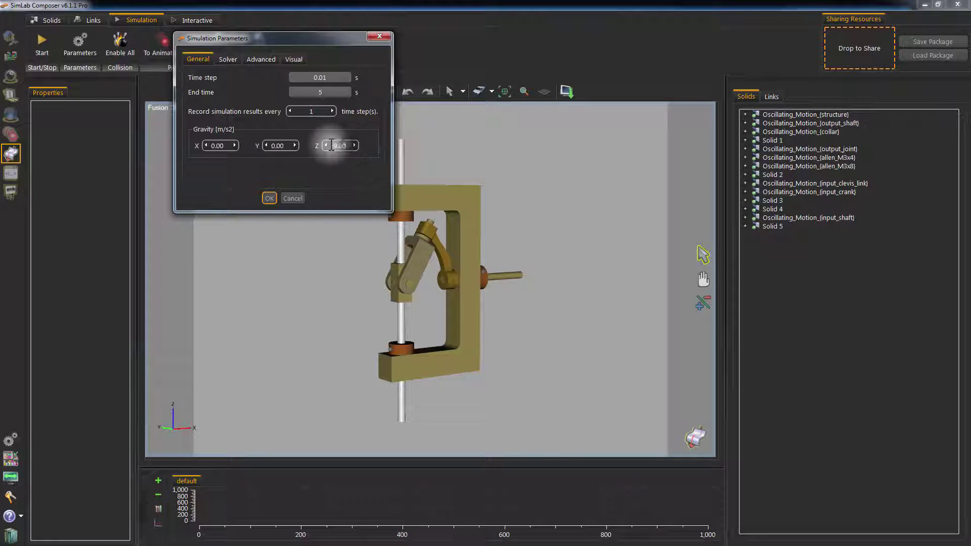
click(330, 146)
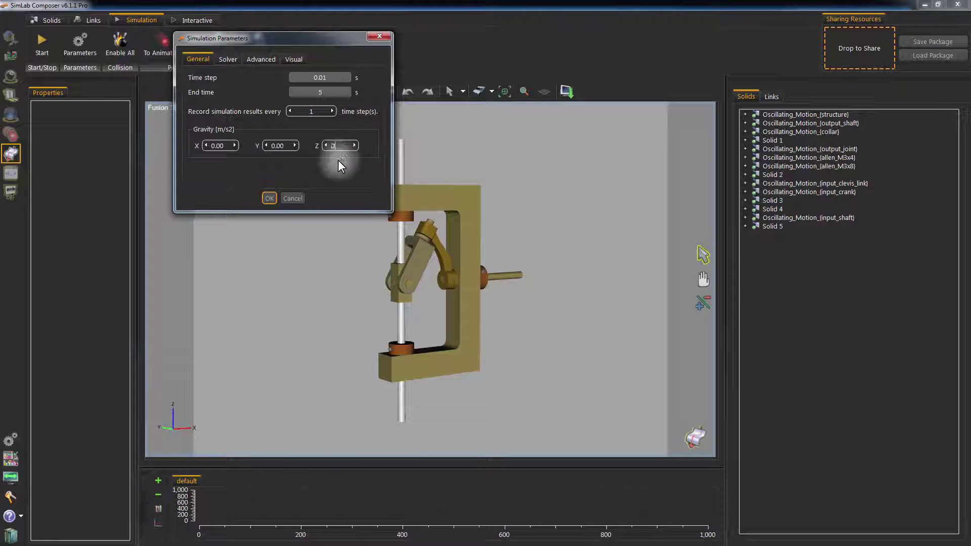
click(270, 198)
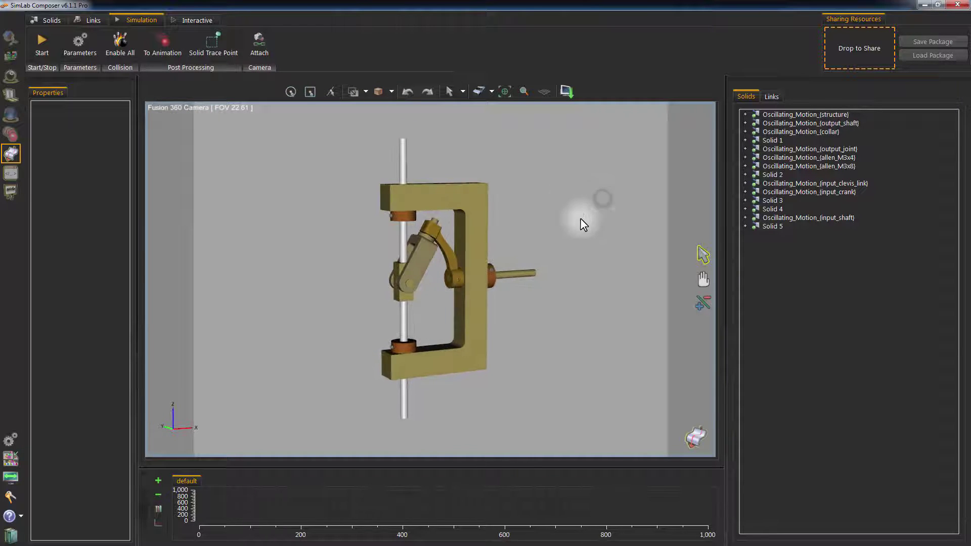
scroll(505, 219, up, 5)
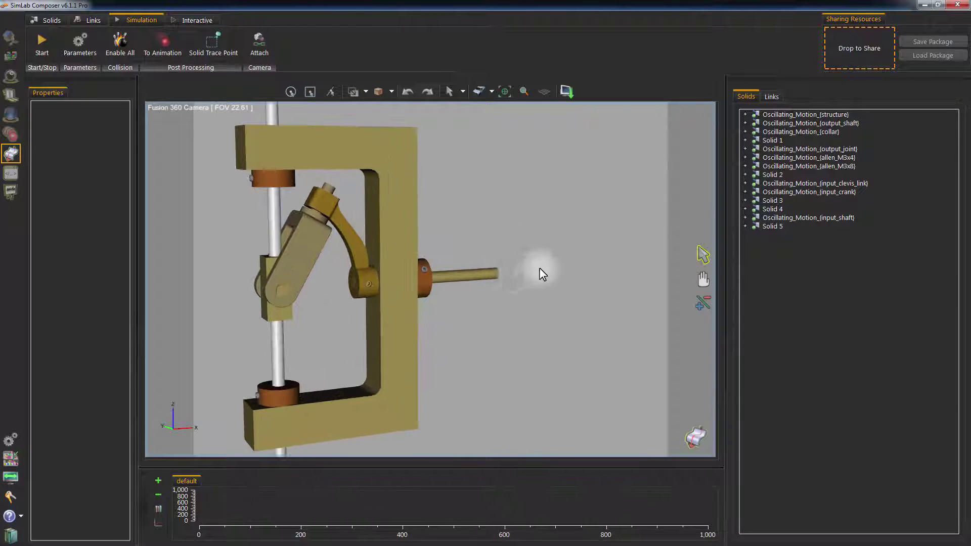
scroll(539, 268, down, 3)
middle_drag(577, 241, 584, 241)
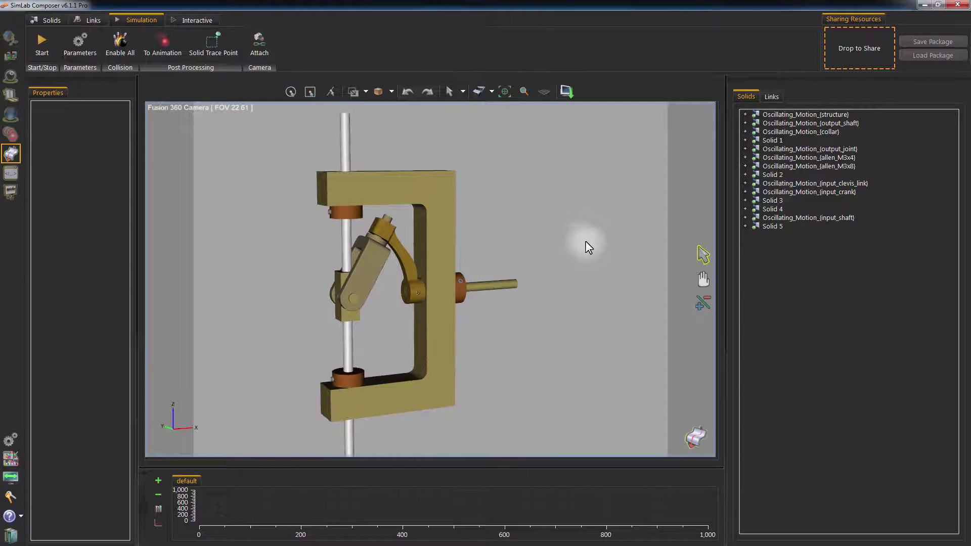
click(502, 289)
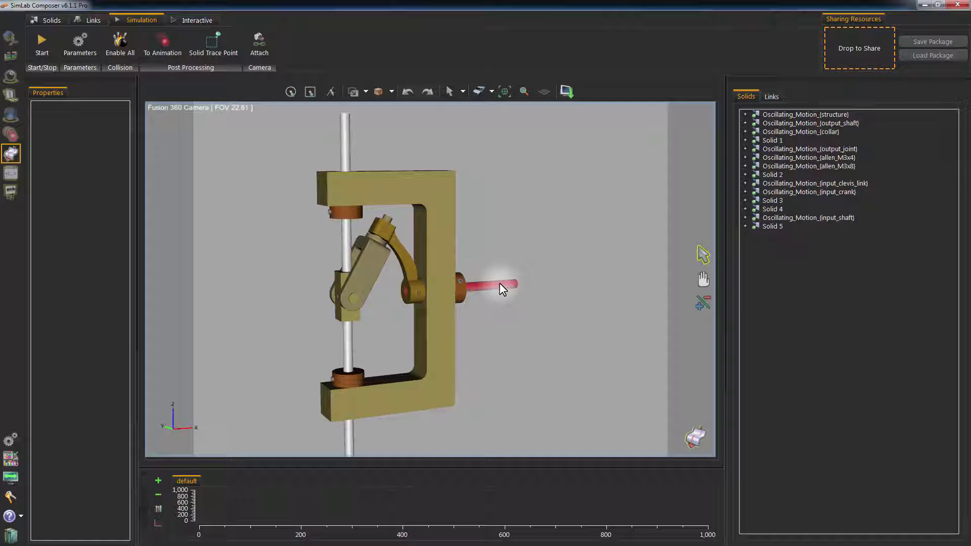
click(414, 277)
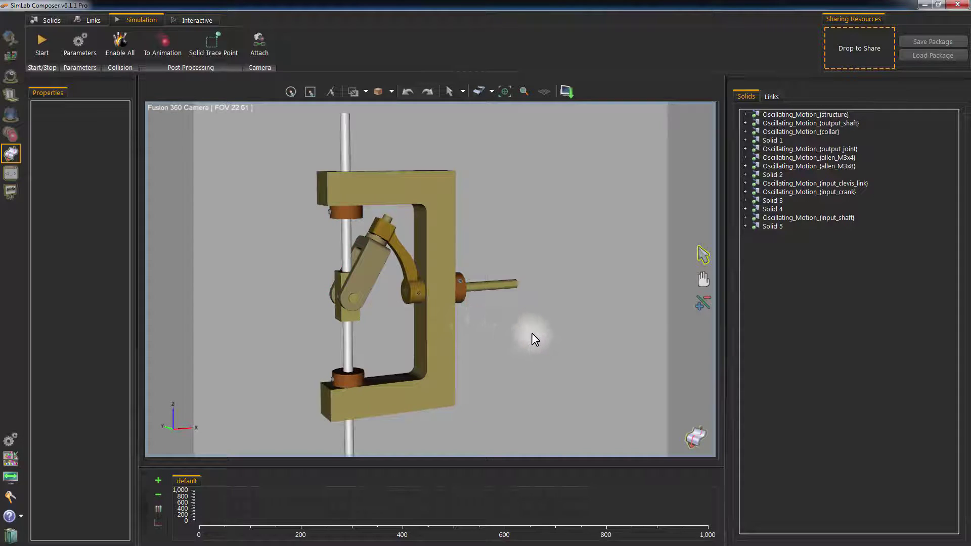
drag(532, 332, 501, 264)
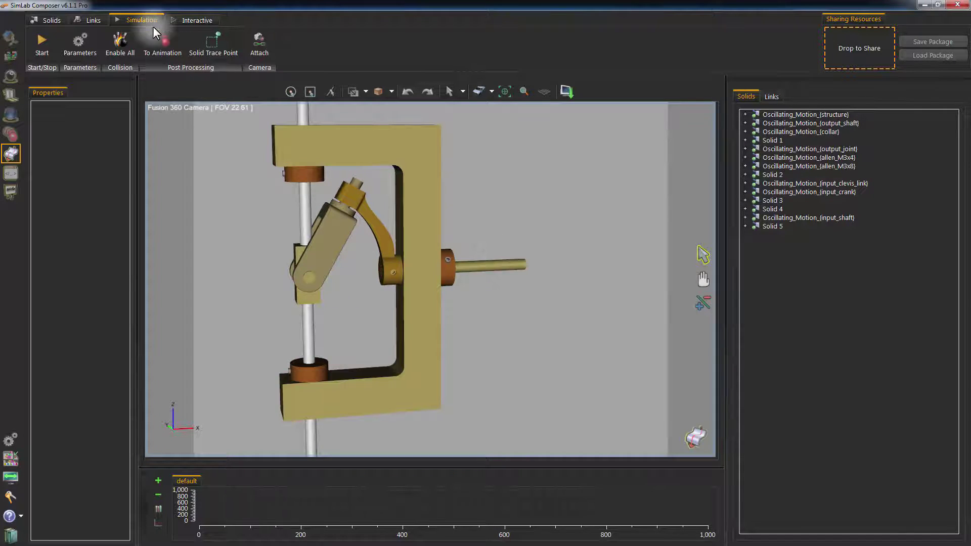
Create revolute Joint 1 from GroundSolid to input_shaft with a constant-speed motor at 0.012 0 0.
click(87, 21)
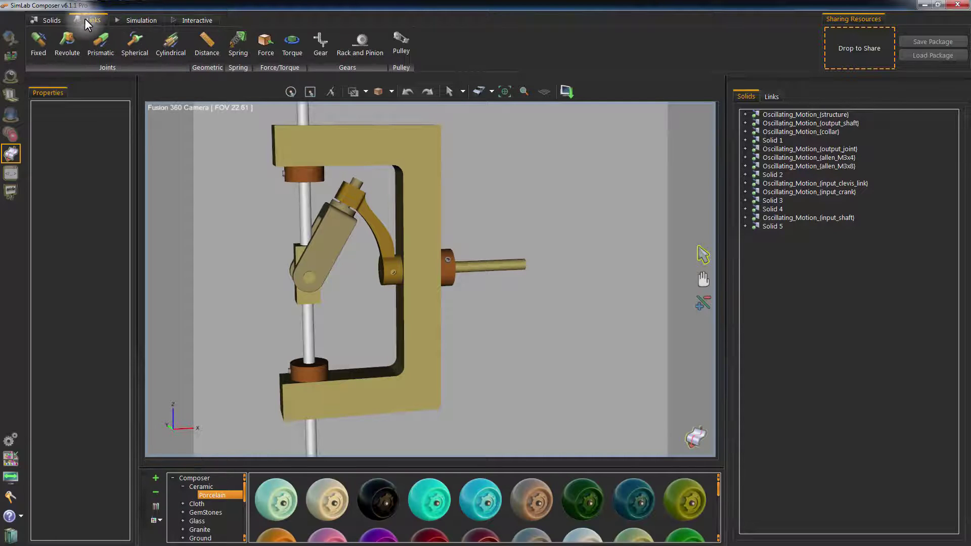
click(71, 47)
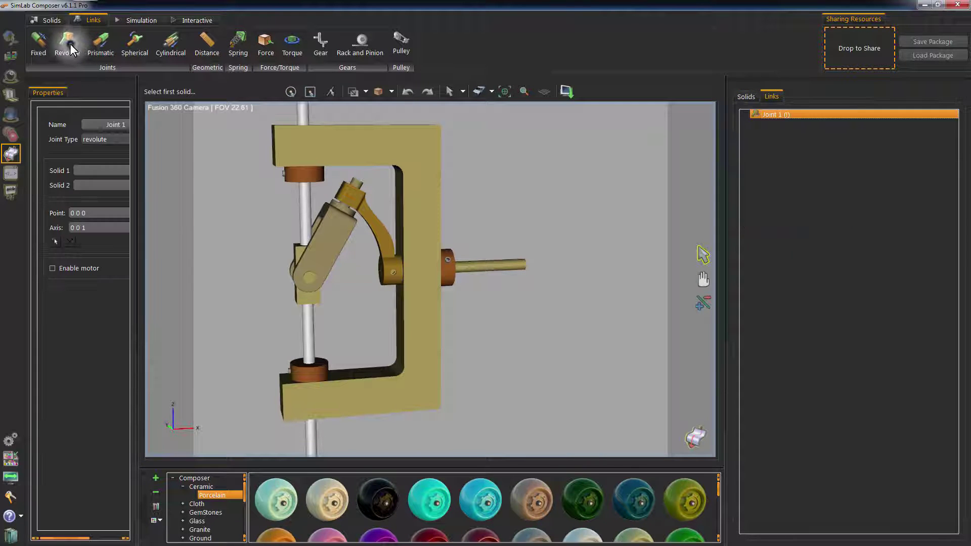
drag(138, 151, 259, 162)
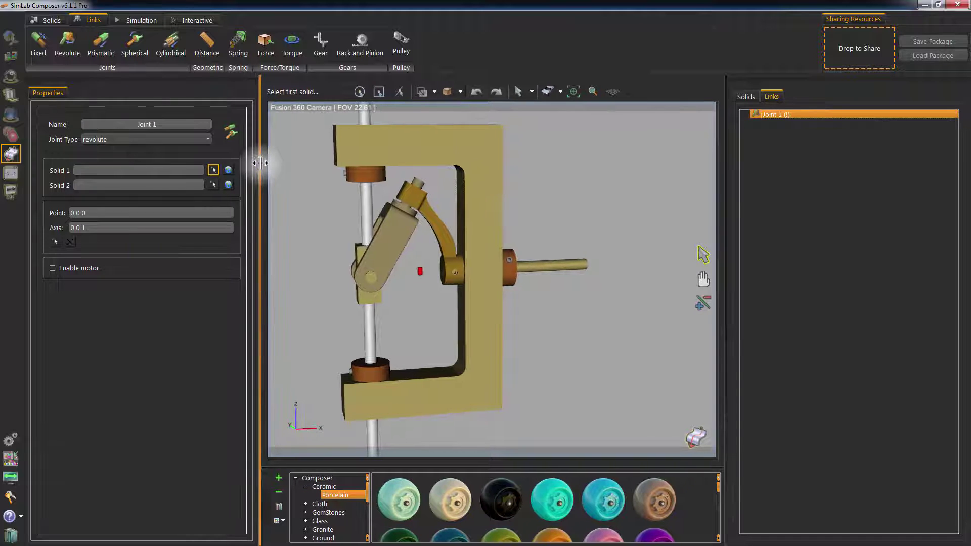
click(229, 170)
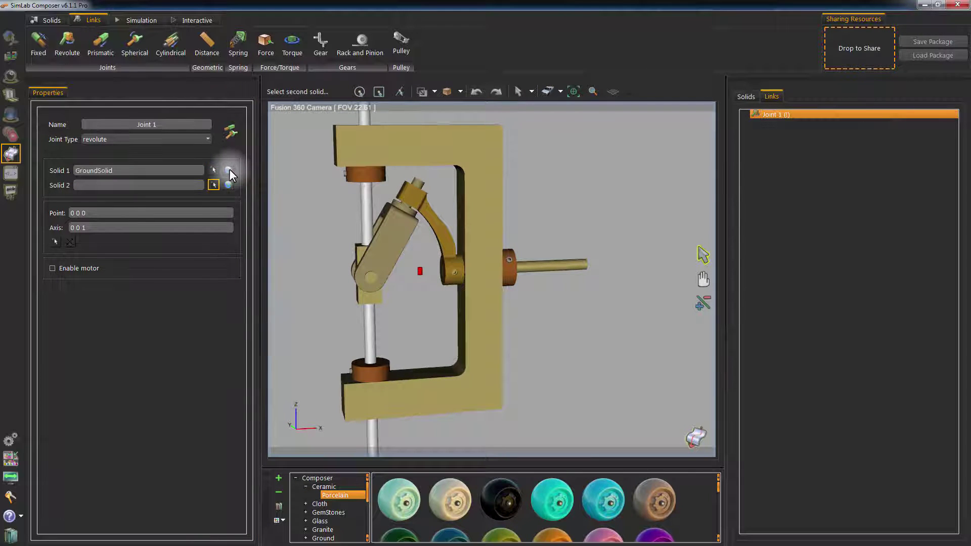
click(555, 266)
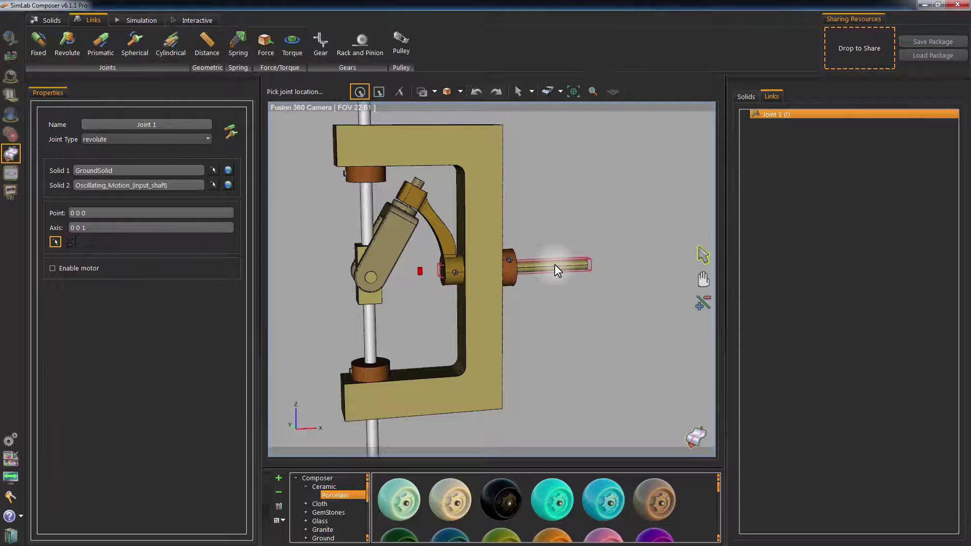
click(51, 268)
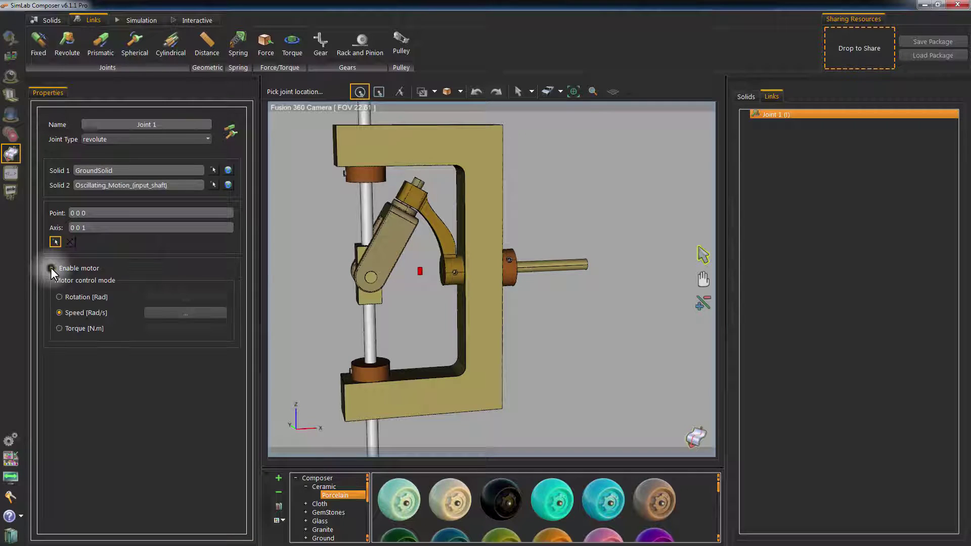
click(184, 313)
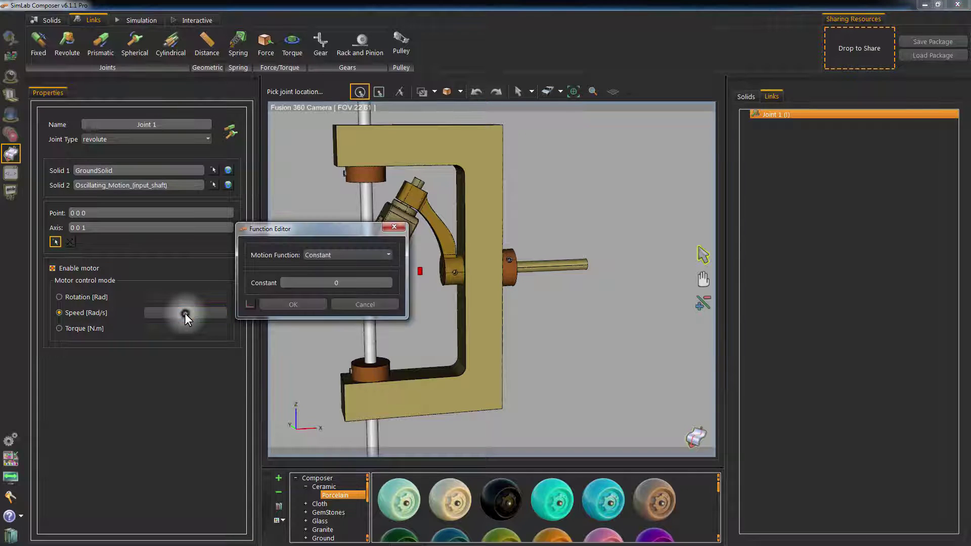
click(317, 302)
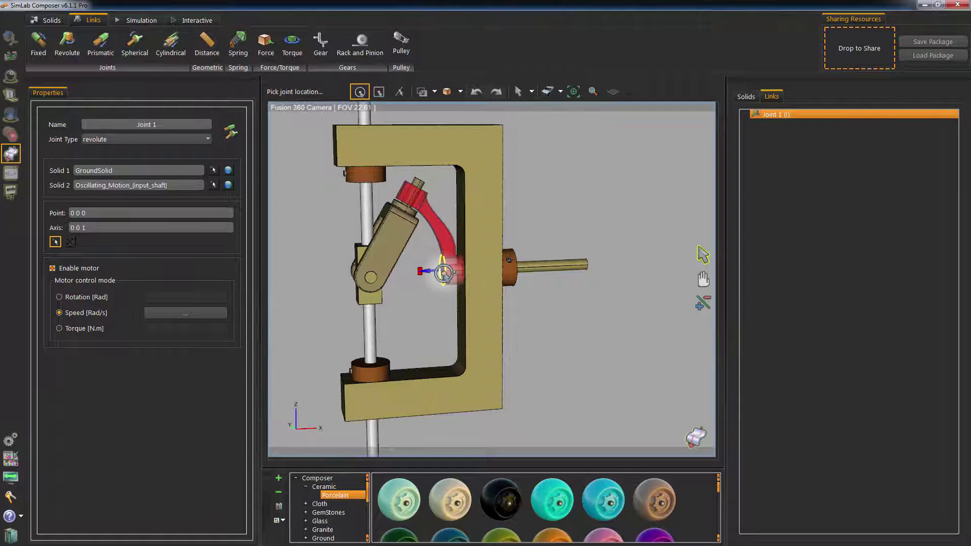
click(444, 273)
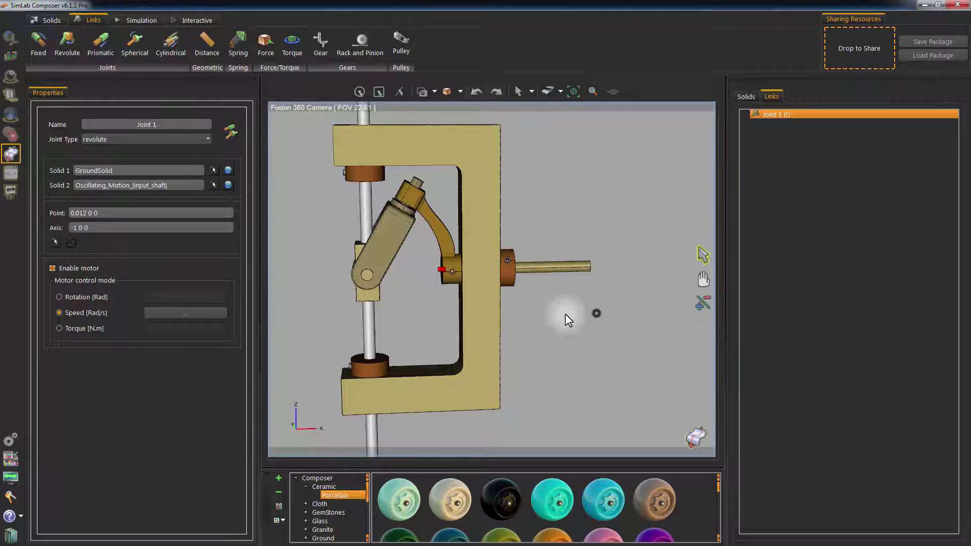
Run a trial simulation of the motorized shaft, stop it, and frame the crank.
click(142, 20)
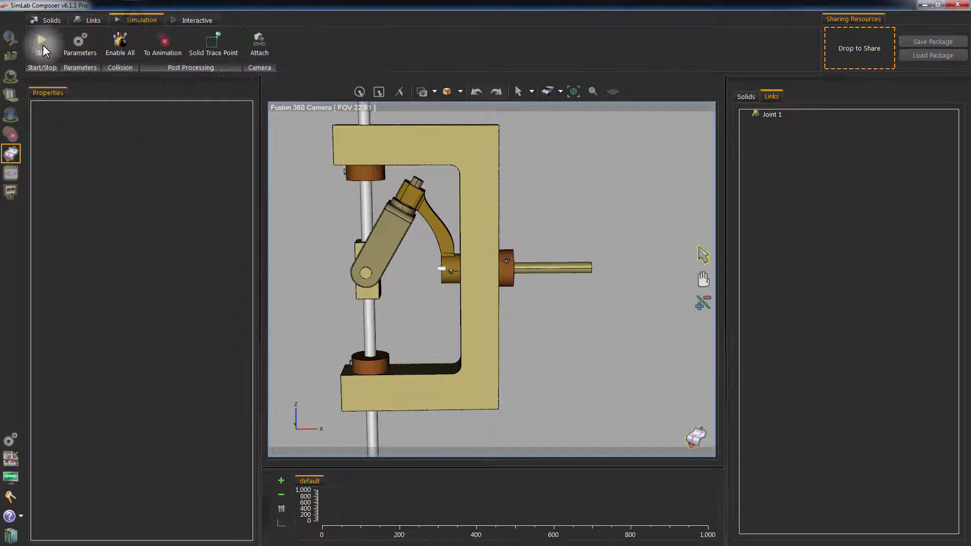
click(42, 46)
drag(527, 188, 622, 236)
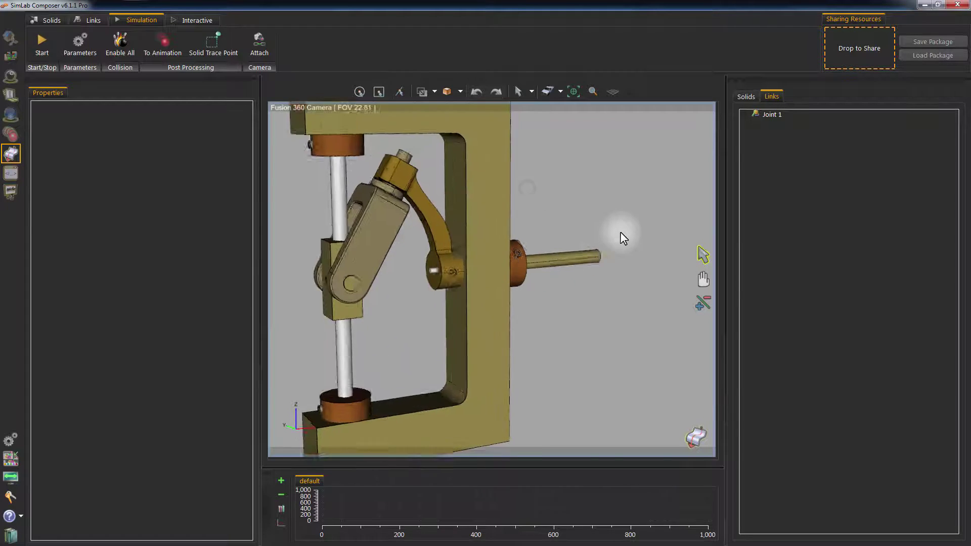
click(41, 48)
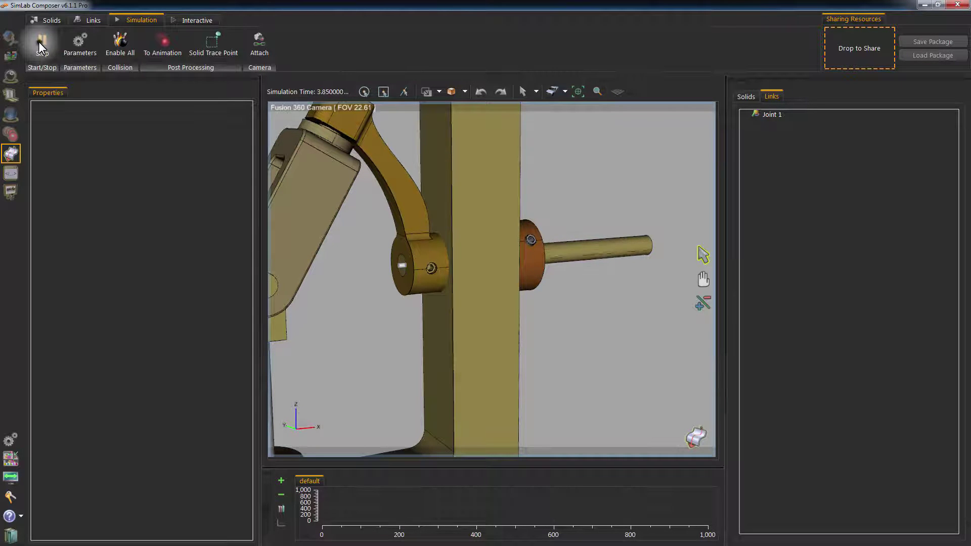
click(40, 43)
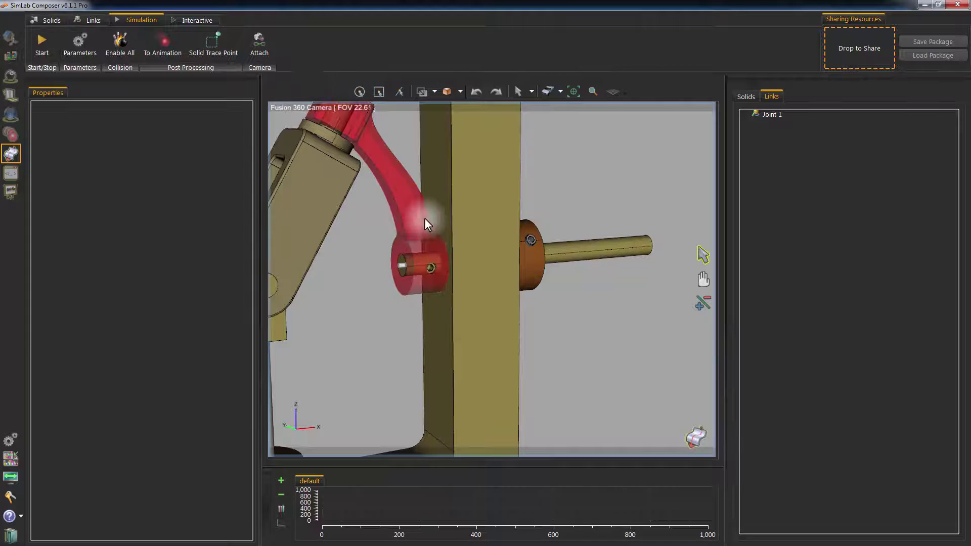
scroll(400, 346, down, 3)
scroll(409, 330, down, 3)
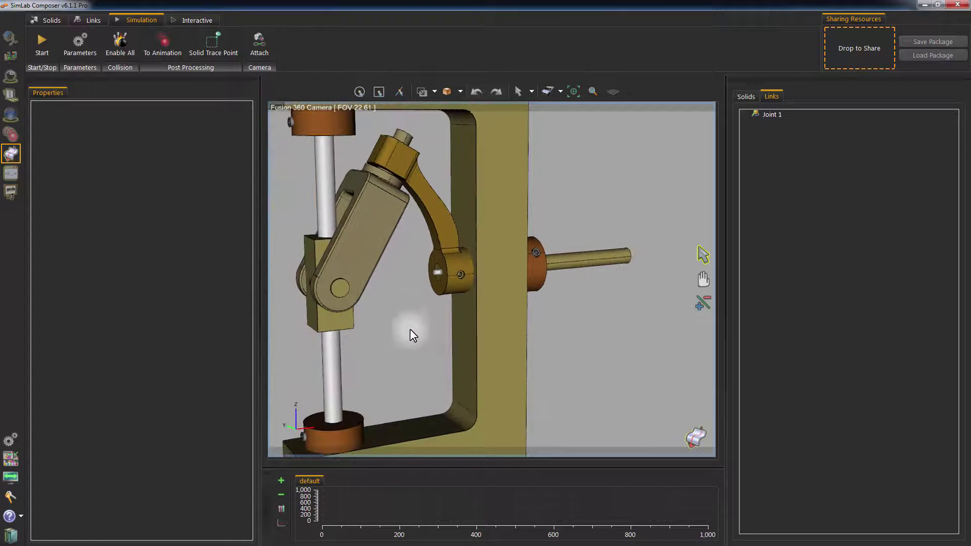
scroll(399, 328, up, 5)
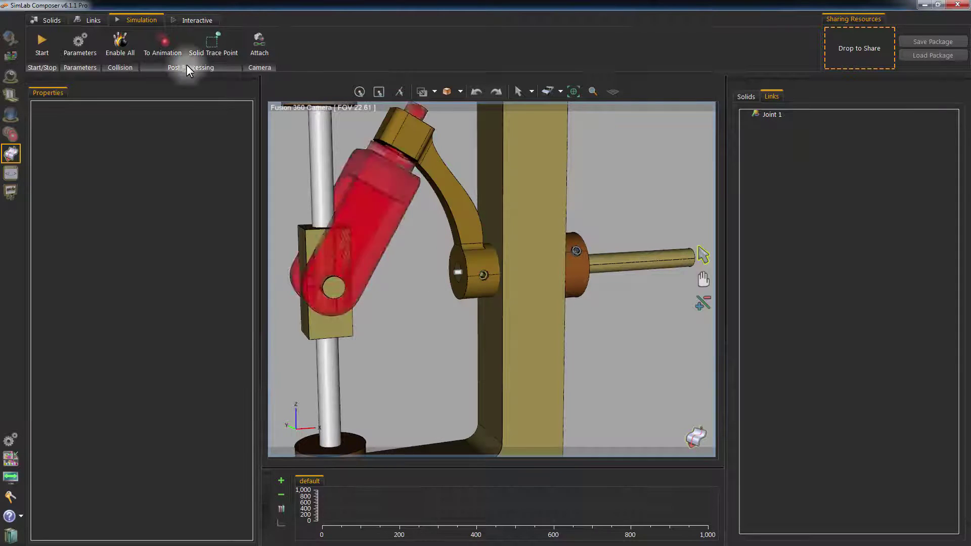
Create fixed Joint 5 binding input_crank to input_shaft at the crank's hole.
click(91, 19)
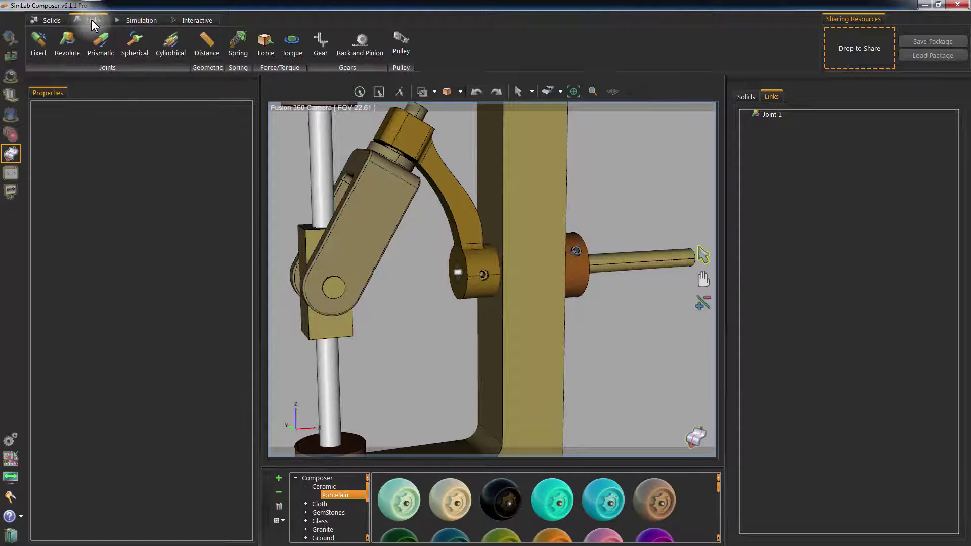
click(40, 41)
click(458, 273)
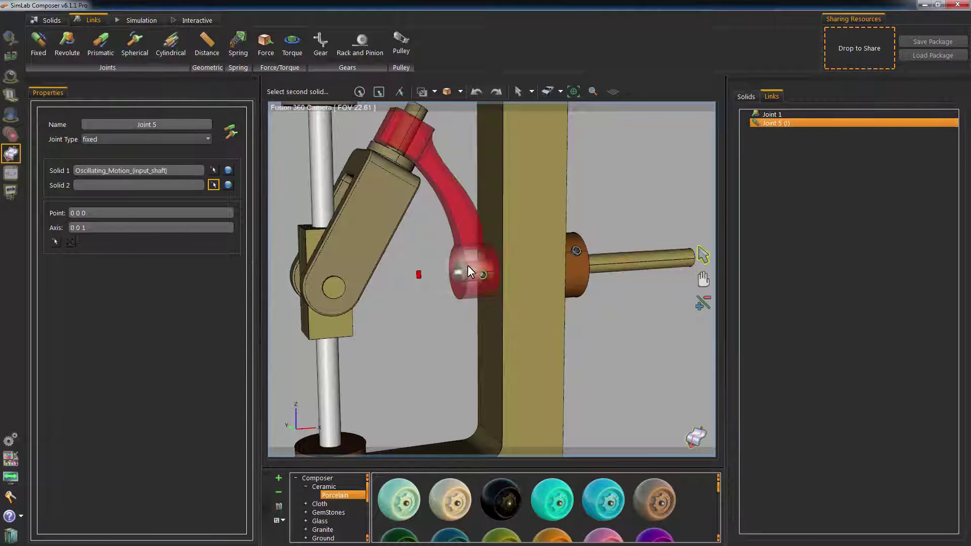
click(466, 266)
click(458, 274)
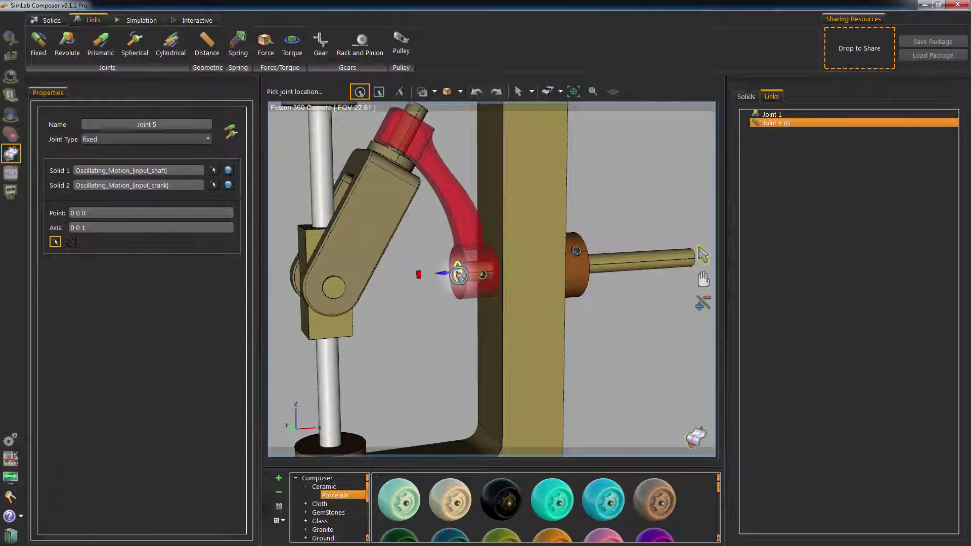
Run and stop a trial simulation to test the new fixed joint.
click(130, 19)
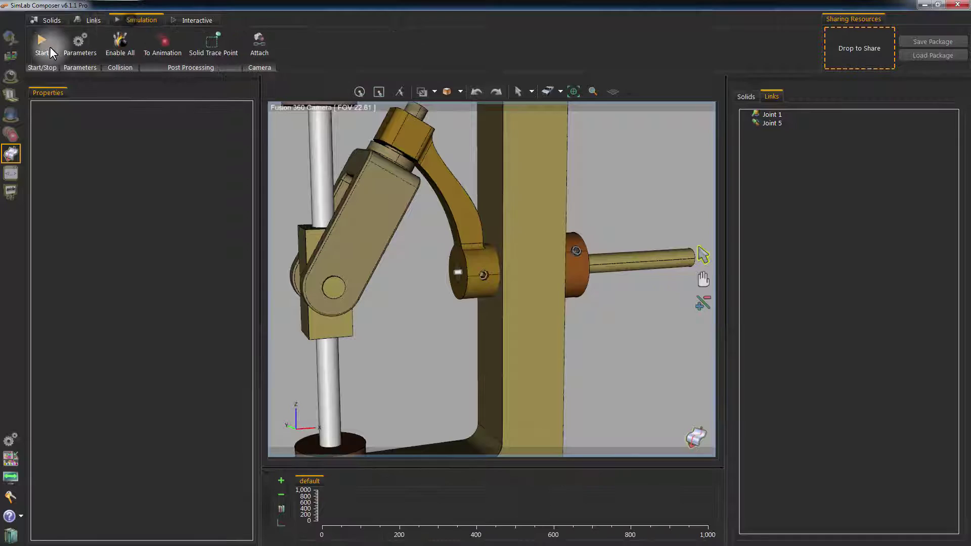
click(39, 47)
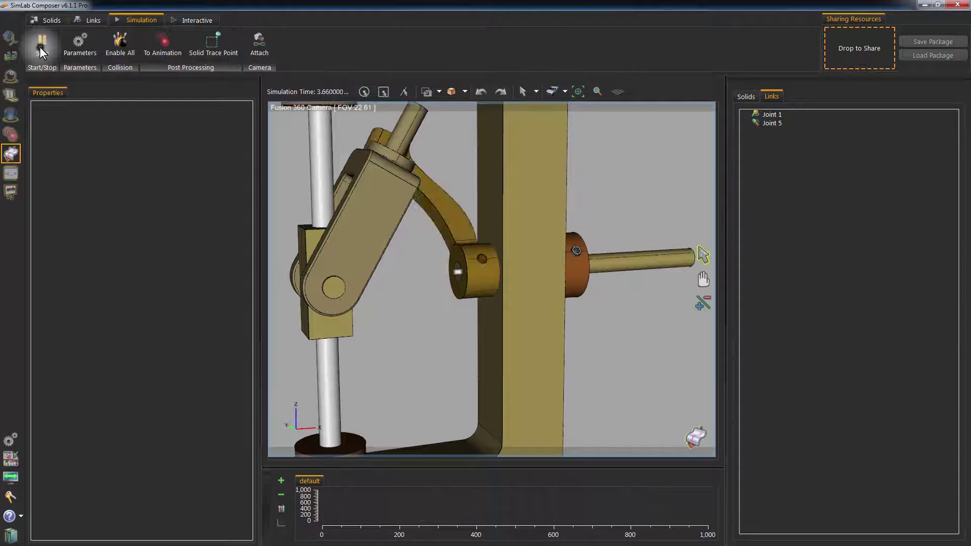
click(41, 51)
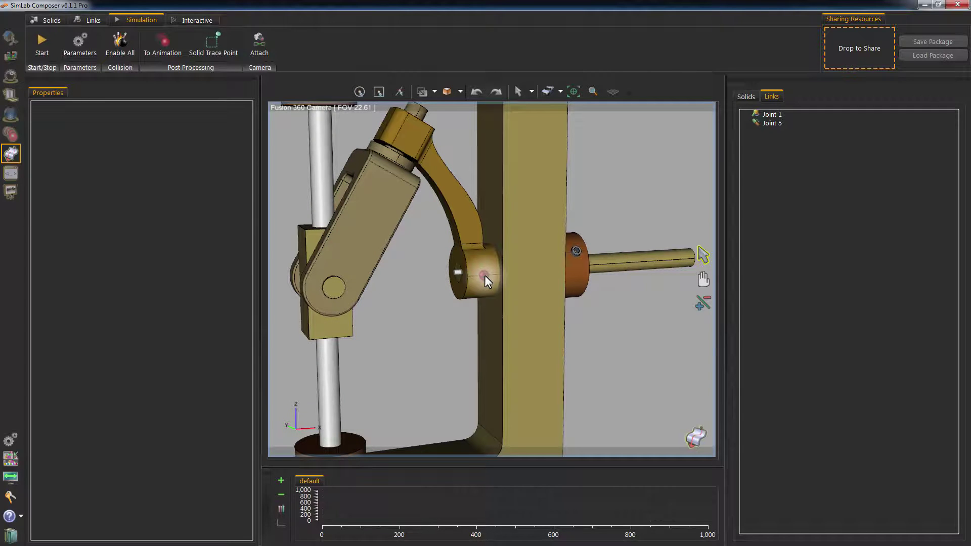
Add fixed Joint 6 binding Solid 5 to input_crank at point 0.017 -0.0077 0.
click(87, 21)
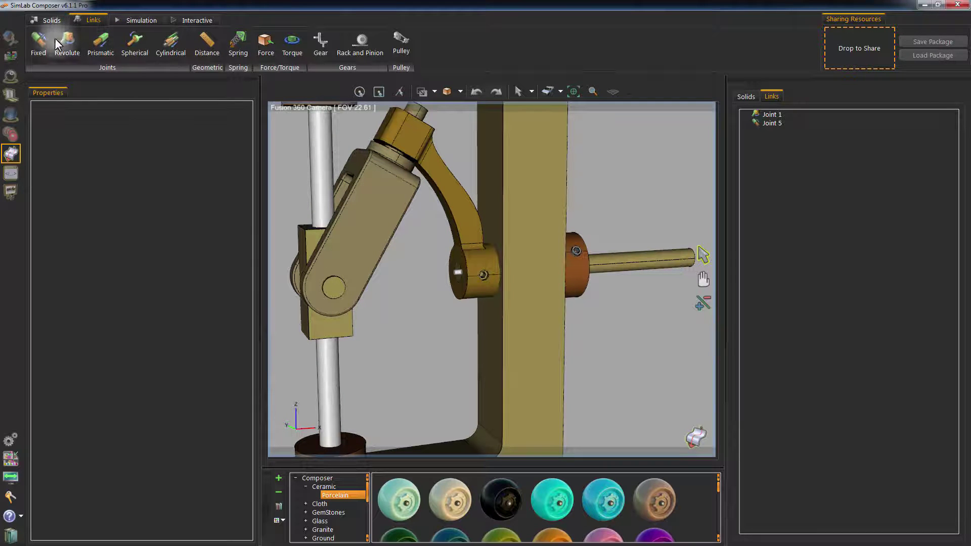
click(36, 48)
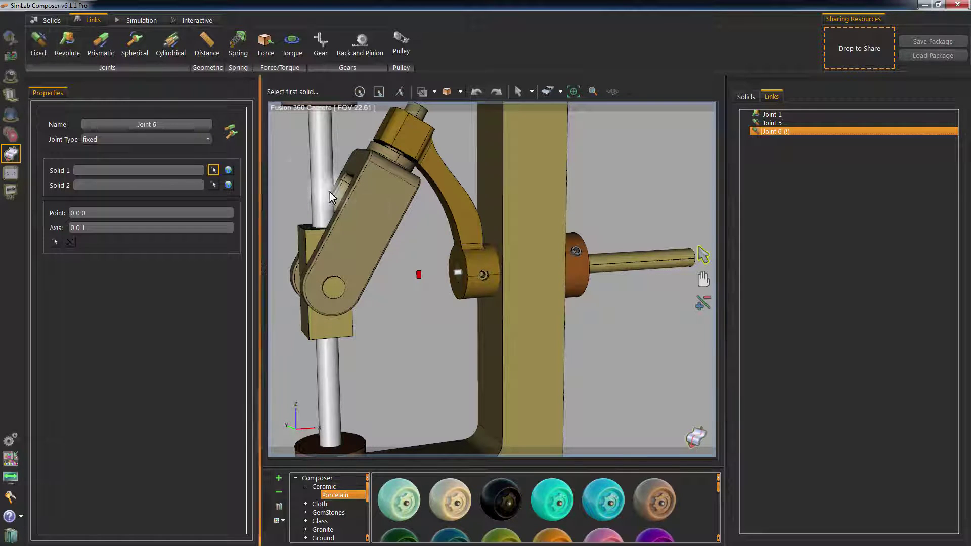
click(482, 276)
click(474, 265)
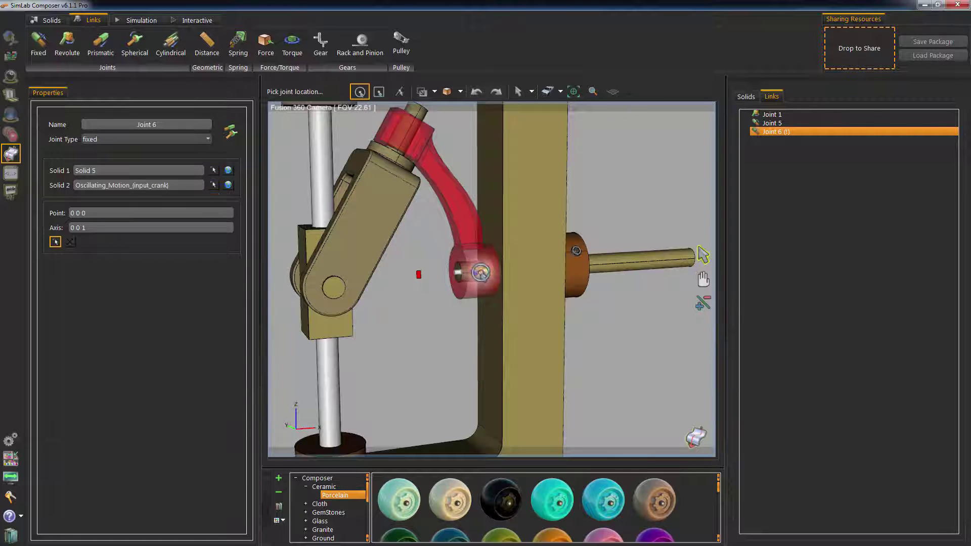
click(459, 290)
scroll(476, 321, down, 3)
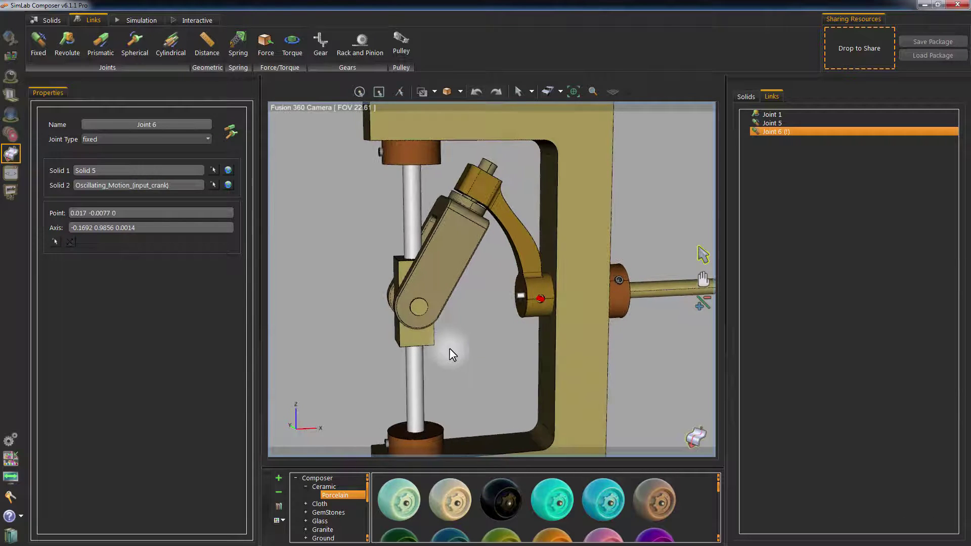
middle_drag(432, 340, 425, 350)
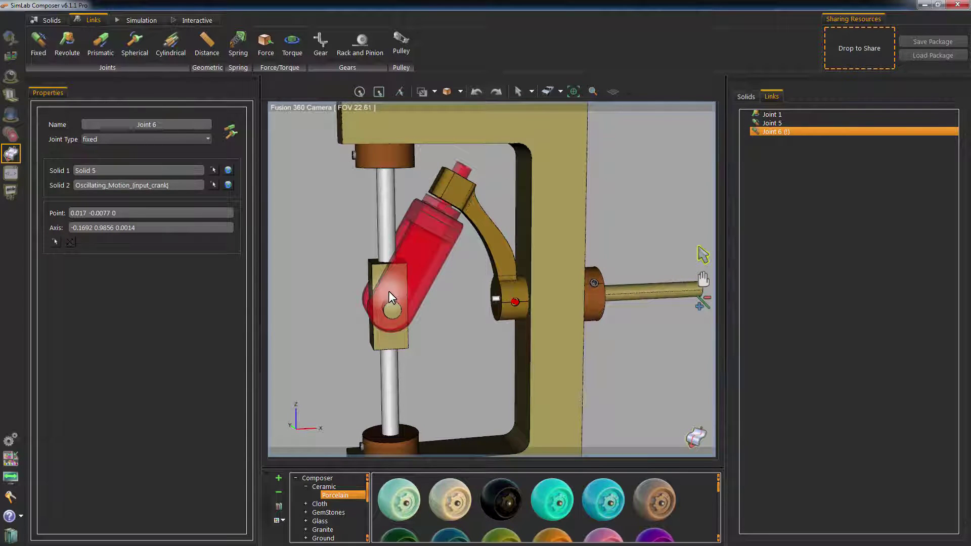
Create revolute Joint 7 hinging input_clevis_link to input_crank at the link's top.
click(64, 50)
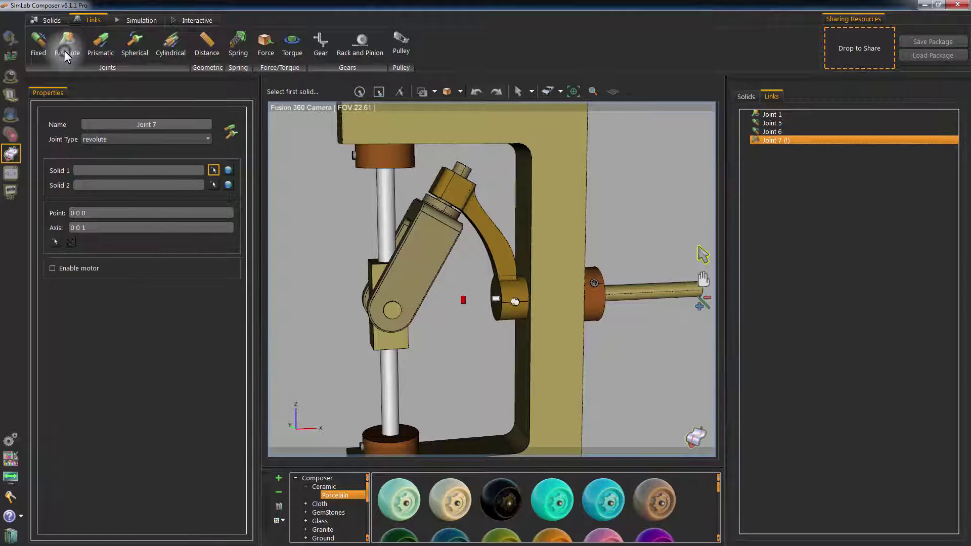
click(468, 193)
click(441, 207)
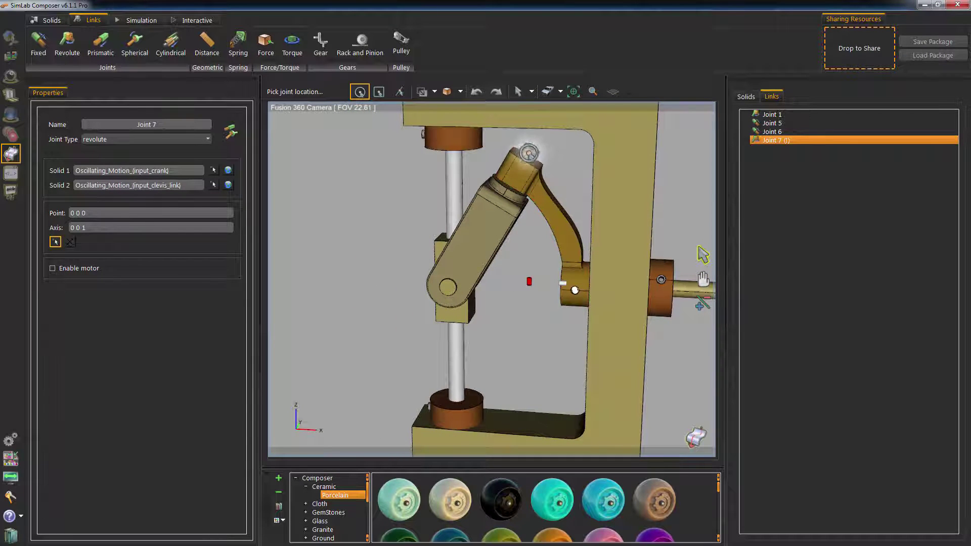
click(533, 150)
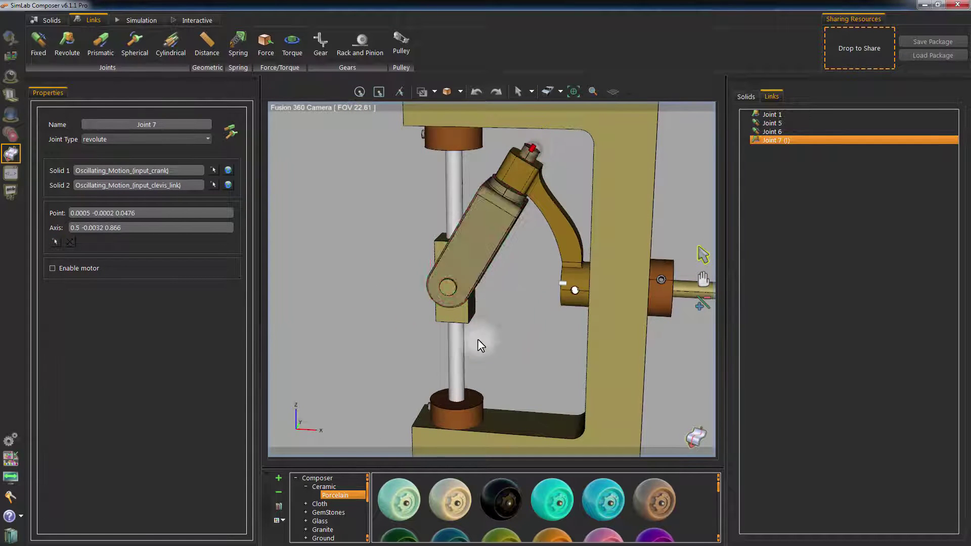
Run and stop a simulation, then orbit to check the hinged linkage's motion.
click(140, 19)
click(43, 52)
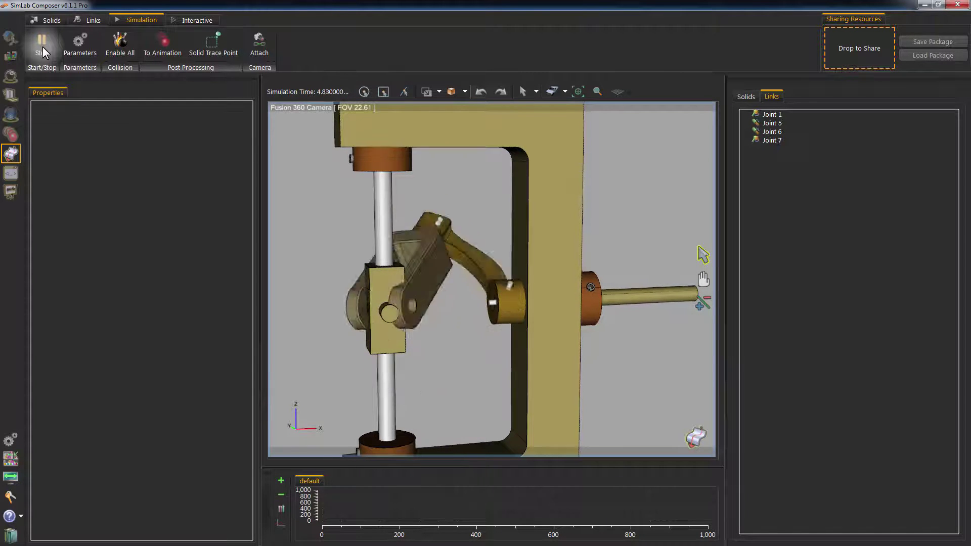
click(43, 52)
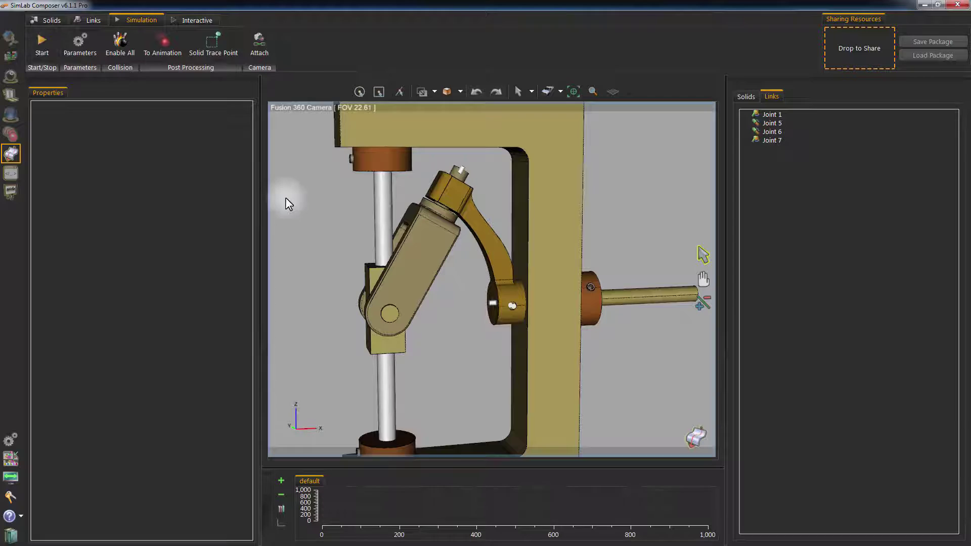
drag(288, 203, 552, 246)
drag(517, 302, 438, 288)
Create revolute Joint 8 between input_clevis_link and output_joint at the link's pin.
click(92, 20)
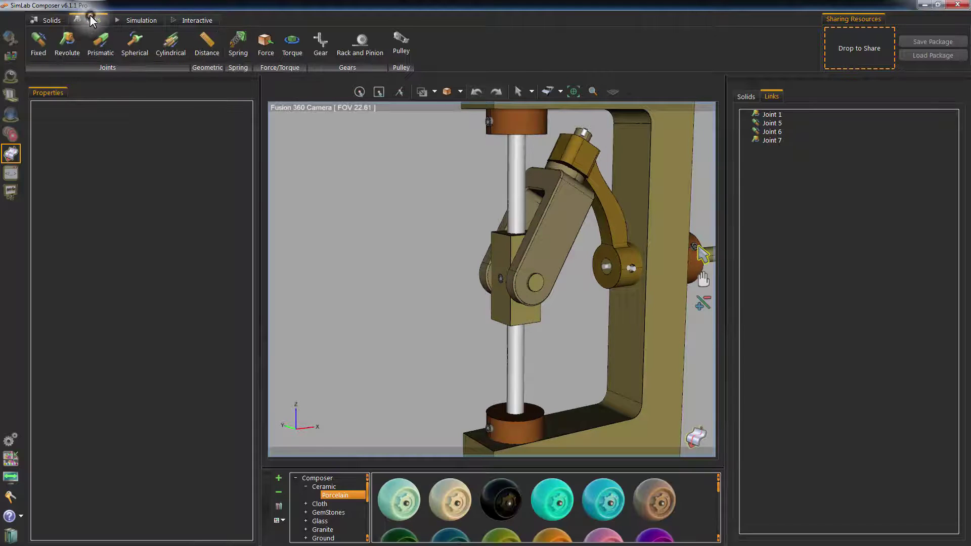
click(72, 45)
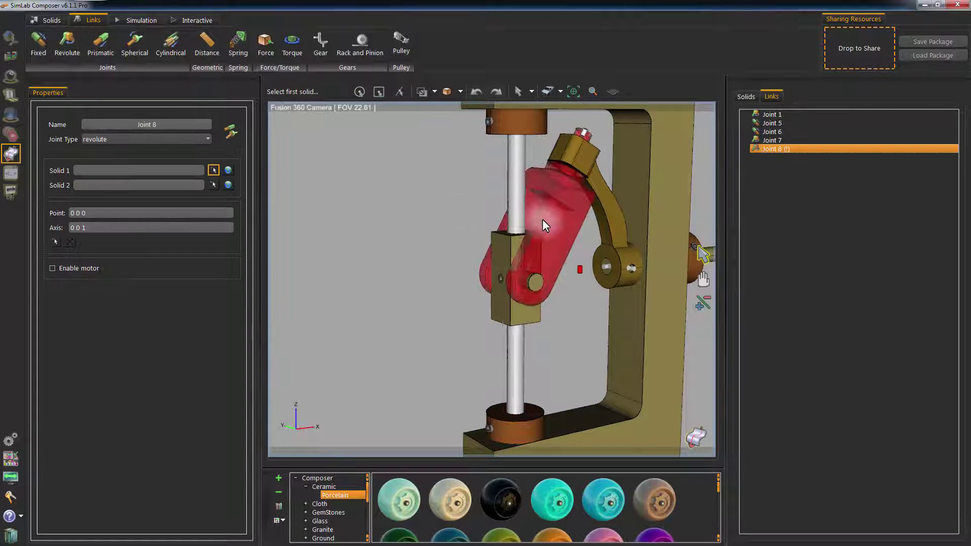
click(543, 220)
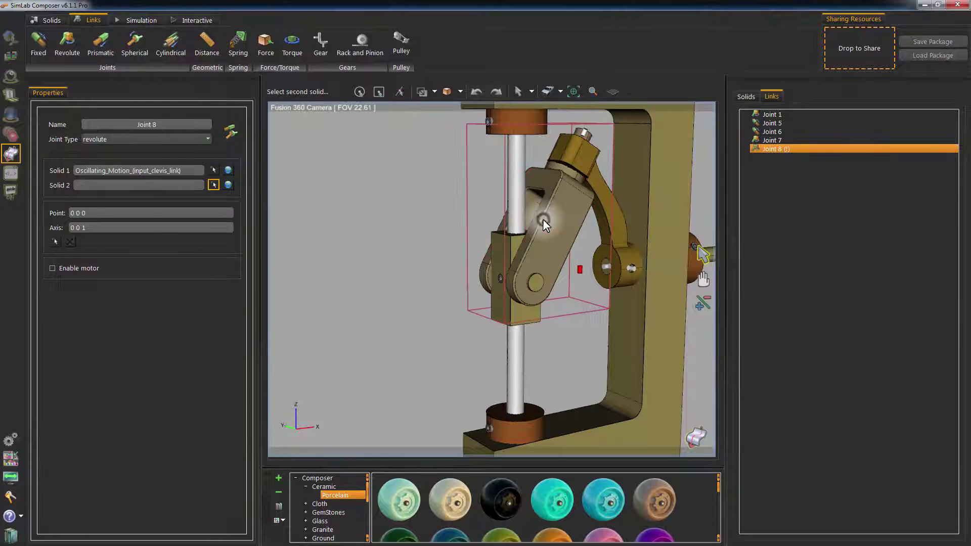
click(511, 310)
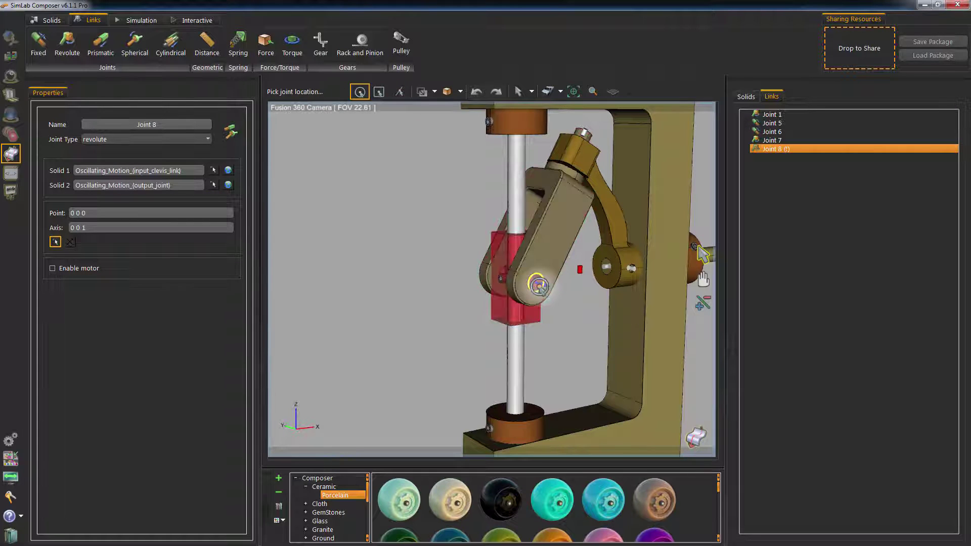
click(534, 288)
middle_drag(578, 344, 423, 295)
Rerun and stop the simulation to test the extended linkage.
click(137, 20)
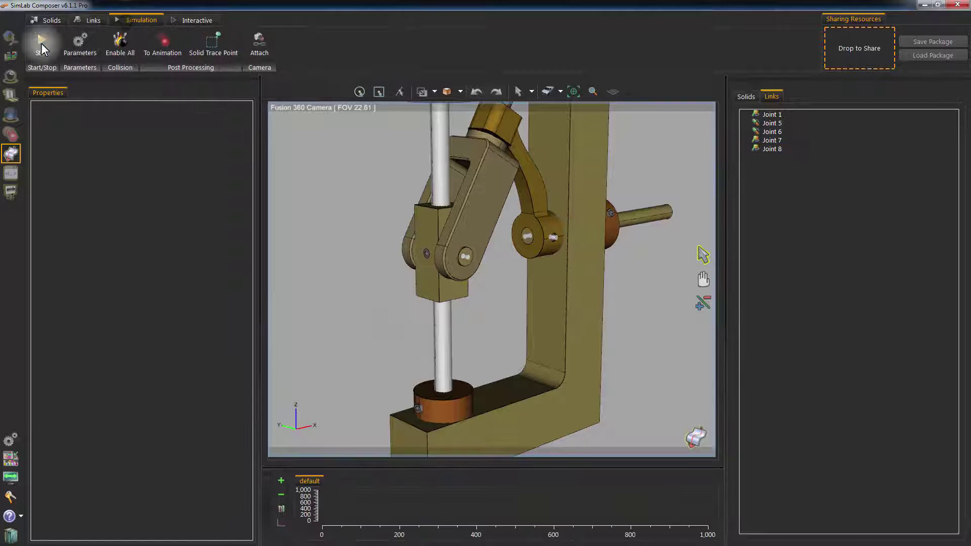
click(41, 43)
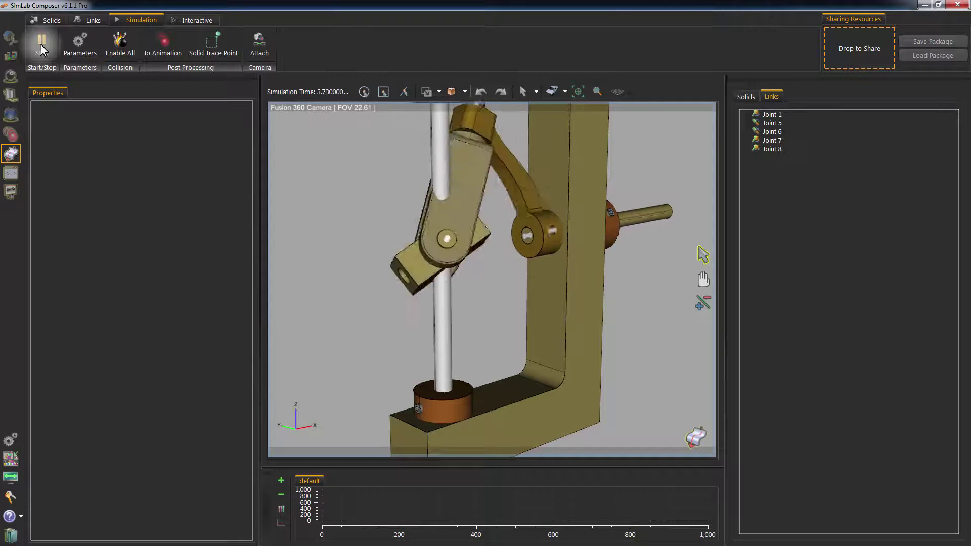
click(41, 43)
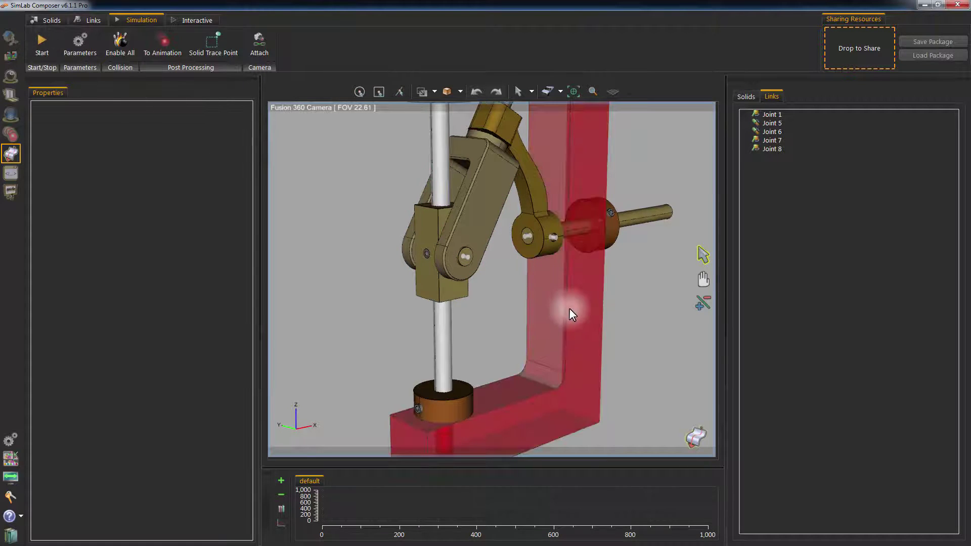
drag(569, 308, 542, 293)
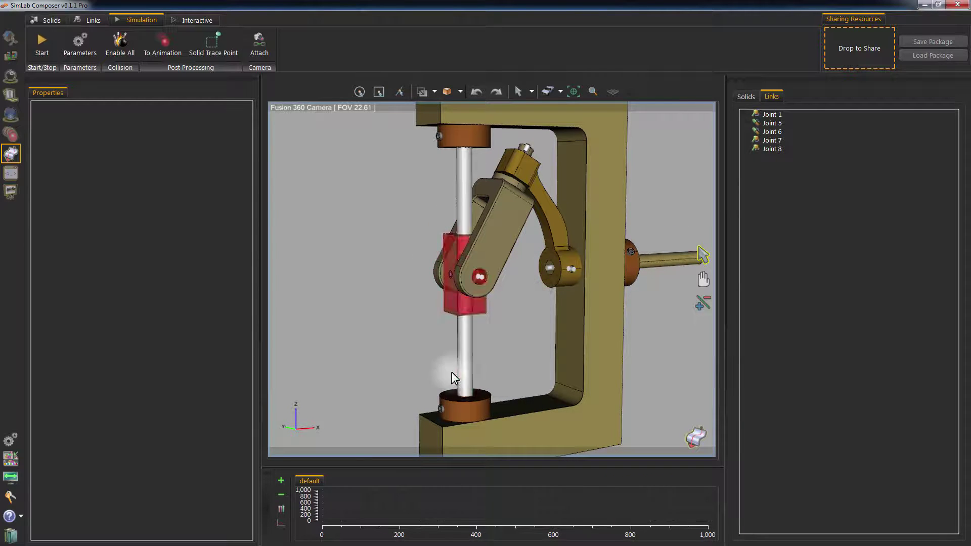
Connect output_joint to output_shaft with revolute Joint 9, pivoting on the shaft.
click(86, 15)
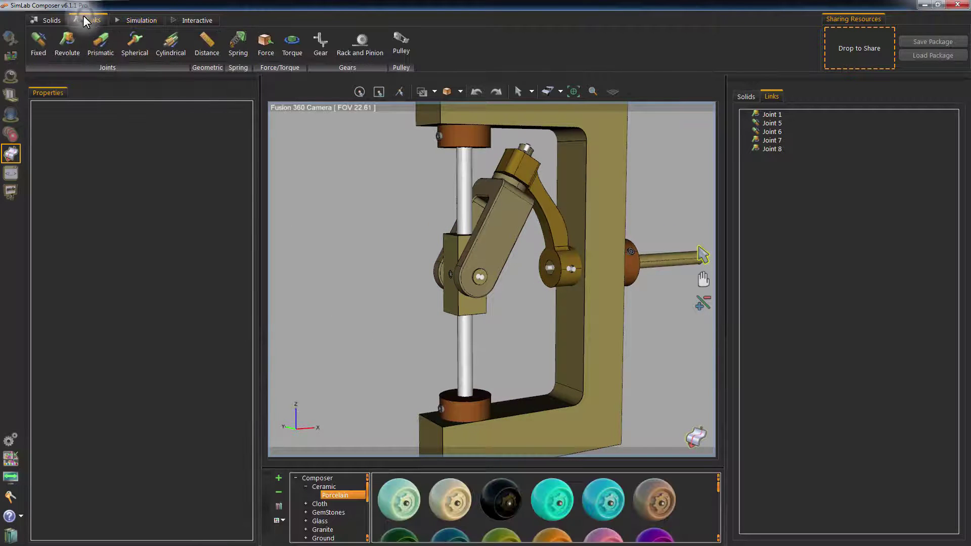
click(67, 41)
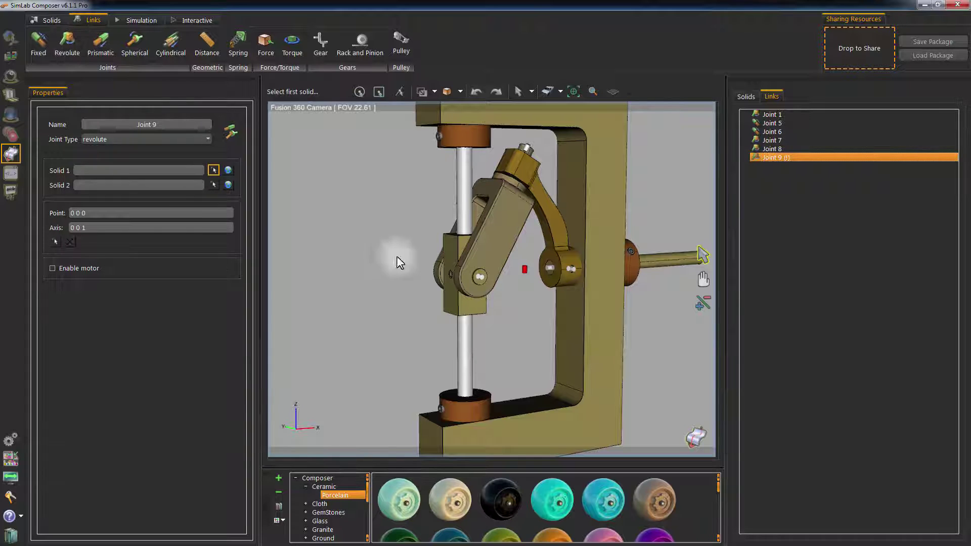
click(471, 309)
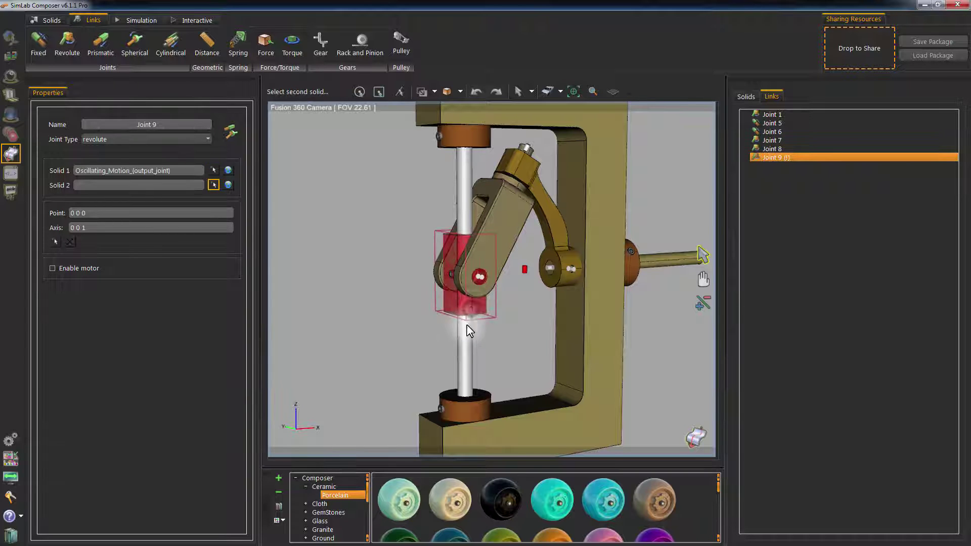
click(465, 332)
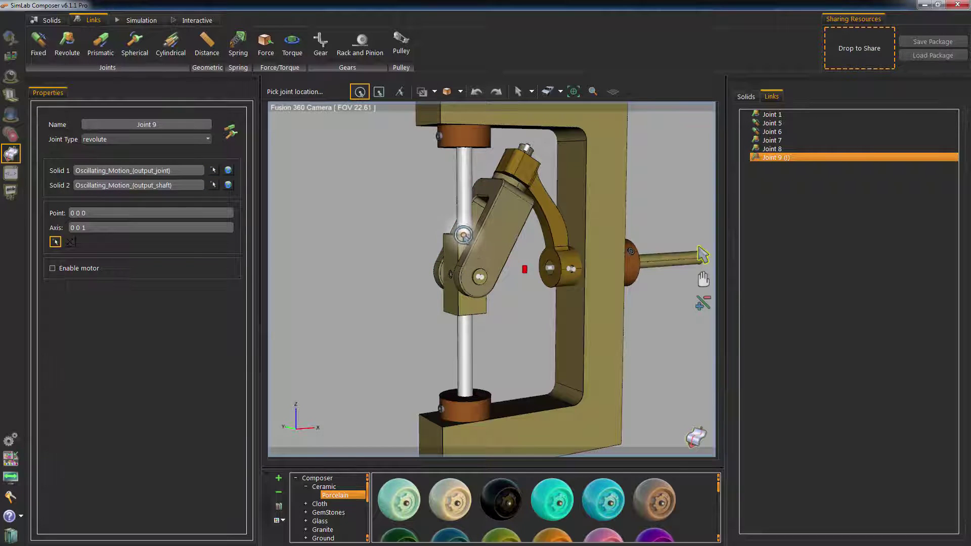
click(464, 234)
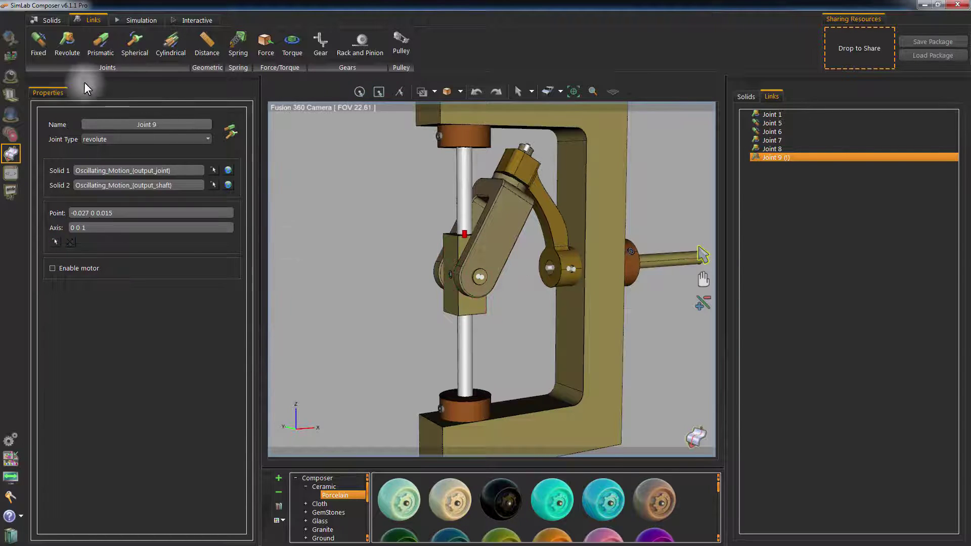
Run and stop a trial simulation of the mechanism.
click(137, 20)
click(36, 47)
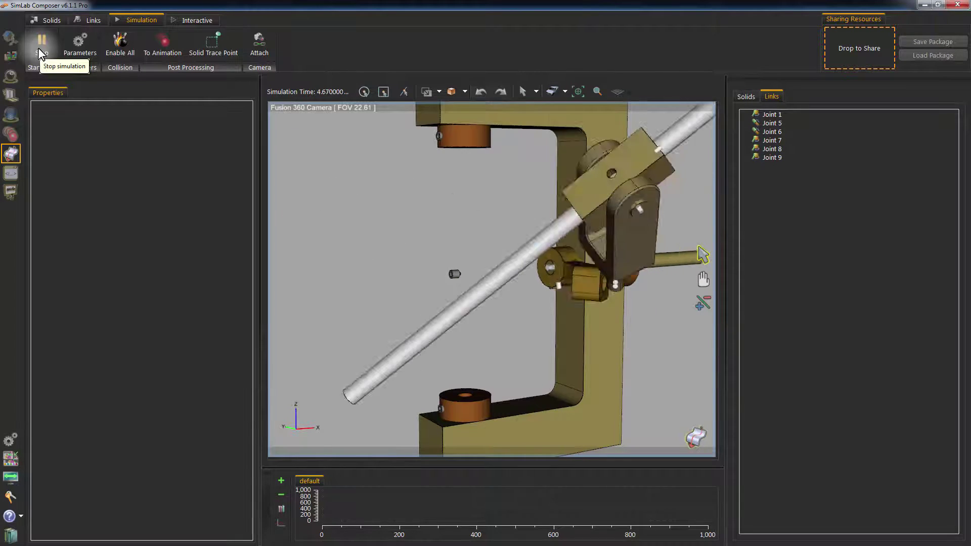
click(41, 48)
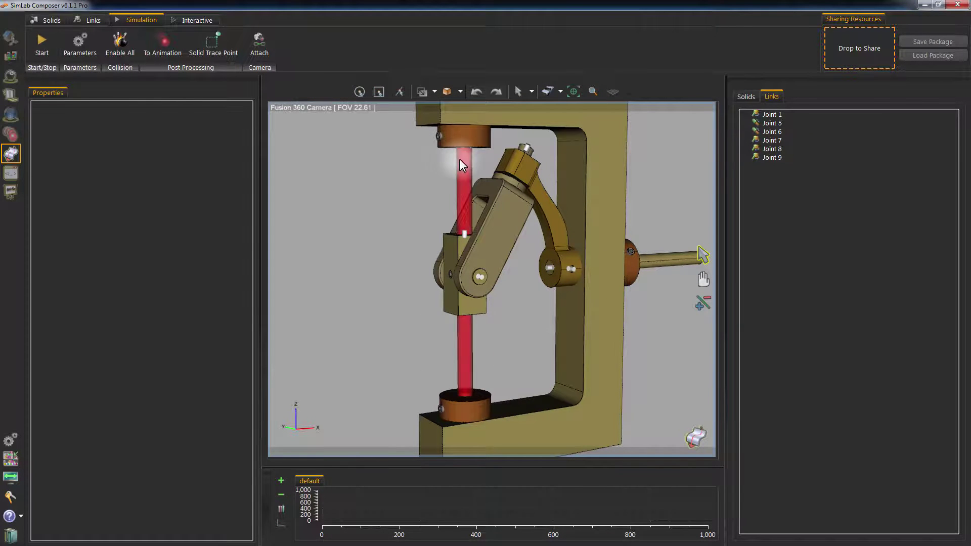
drag(454, 405, 378, 215)
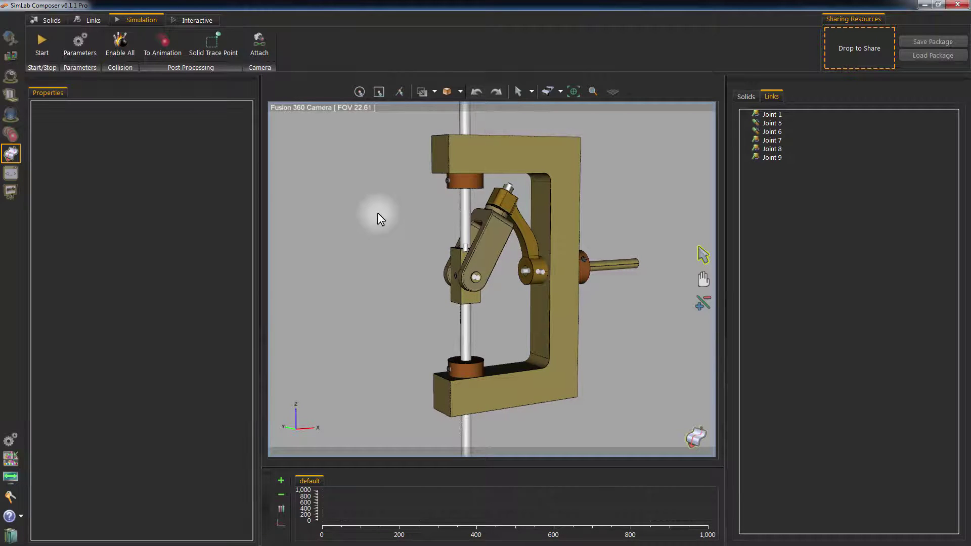
Lock the C-frame structure and hinge output_shaft to it with revolute Joint 10 at the frame's top.
click(534, 142)
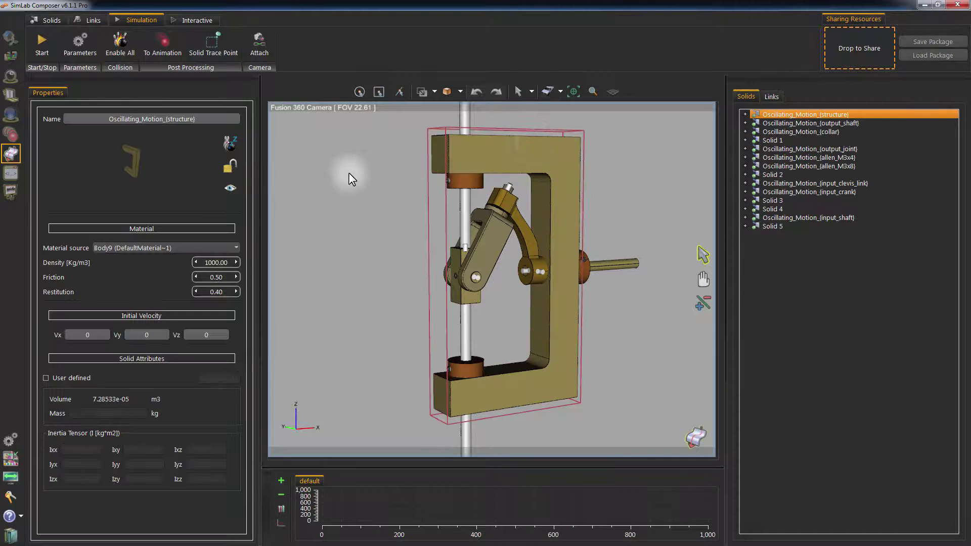
click(225, 169)
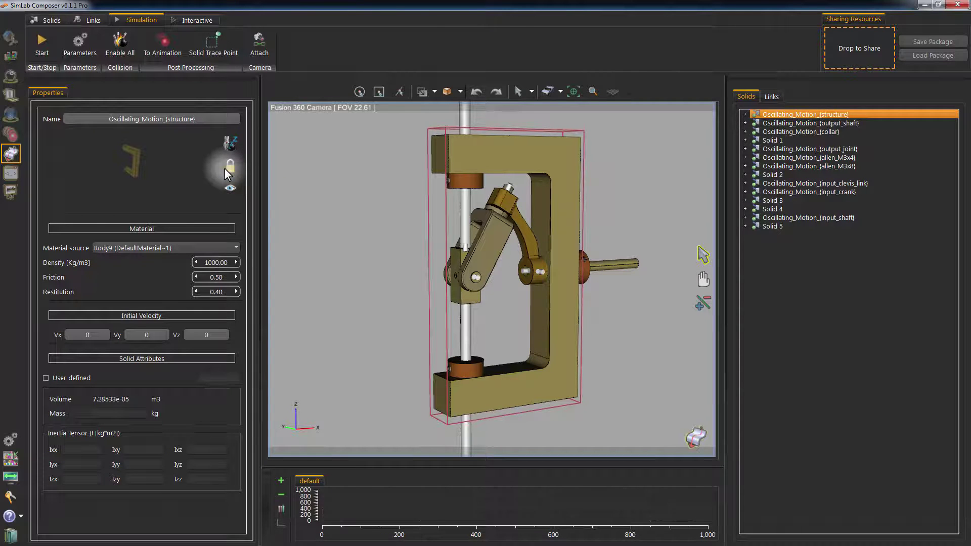
click(94, 17)
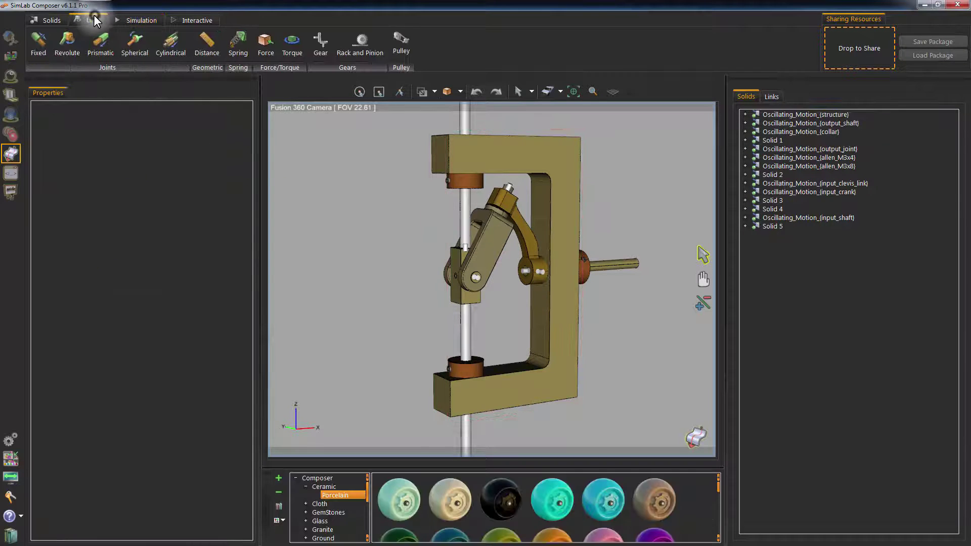
click(69, 45)
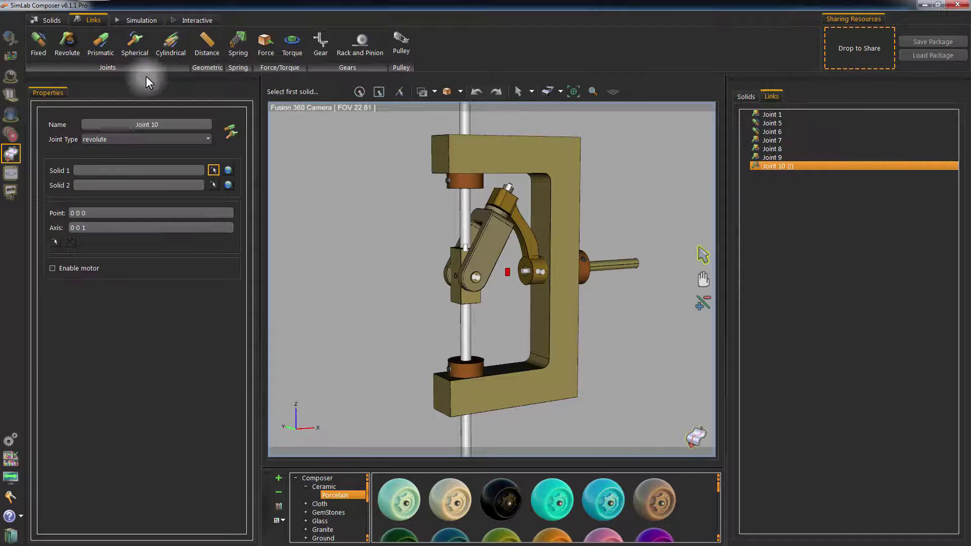
click(470, 201)
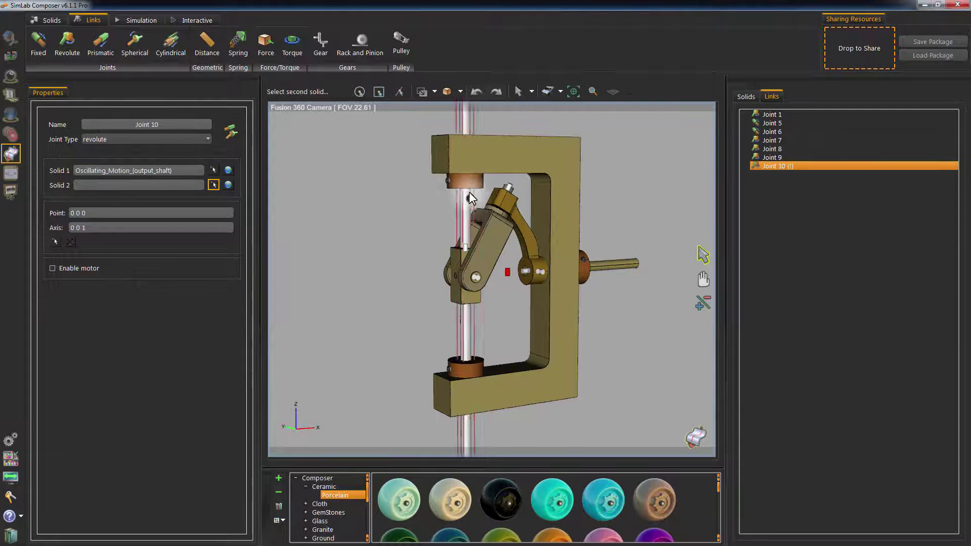
click(473, 150)
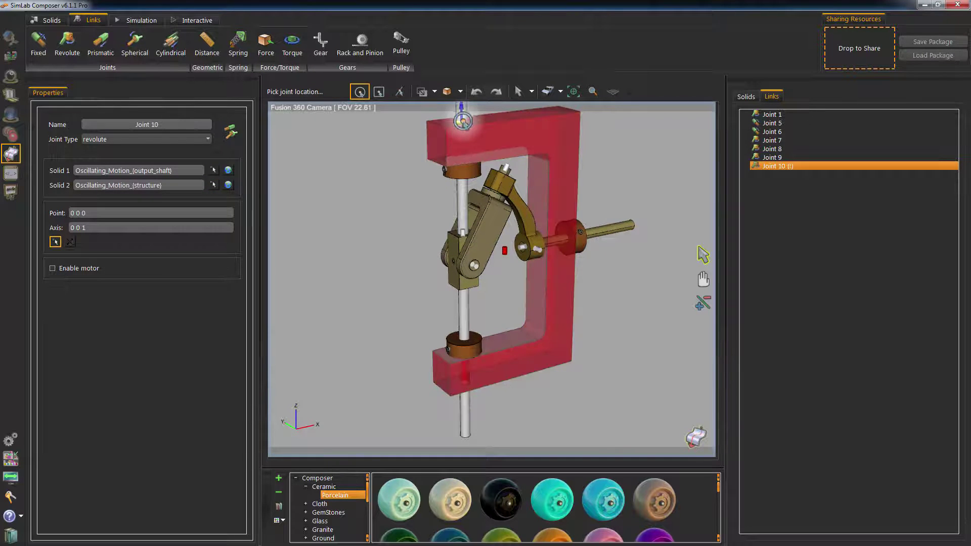
click(462, 120)
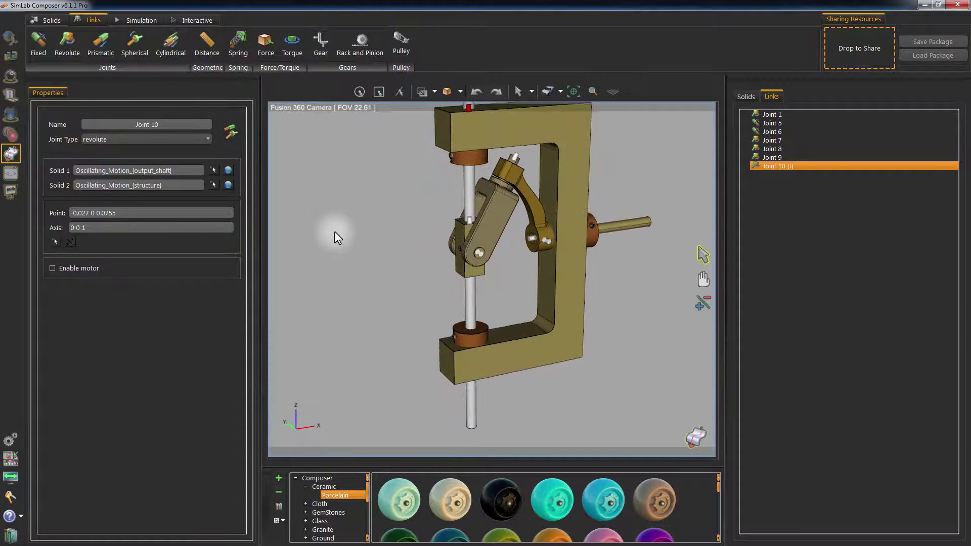
Run and stop a trial simulation with Joint 10 in place.
click(137, 20)
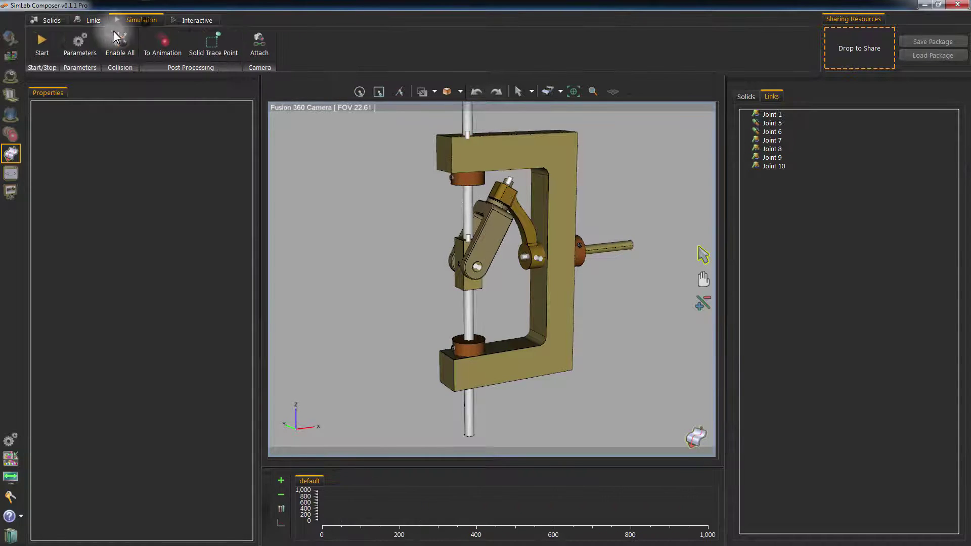
click(43, 47)
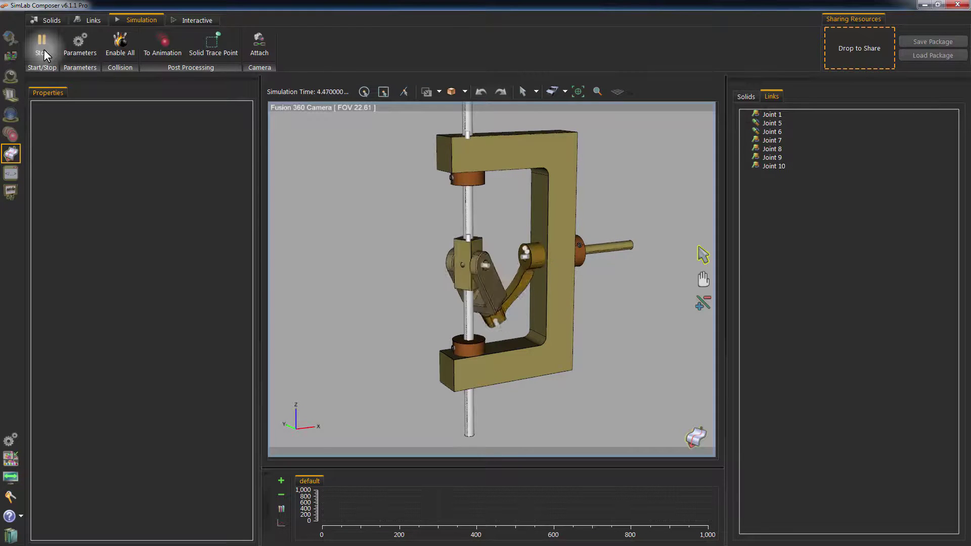
click(44, 50)
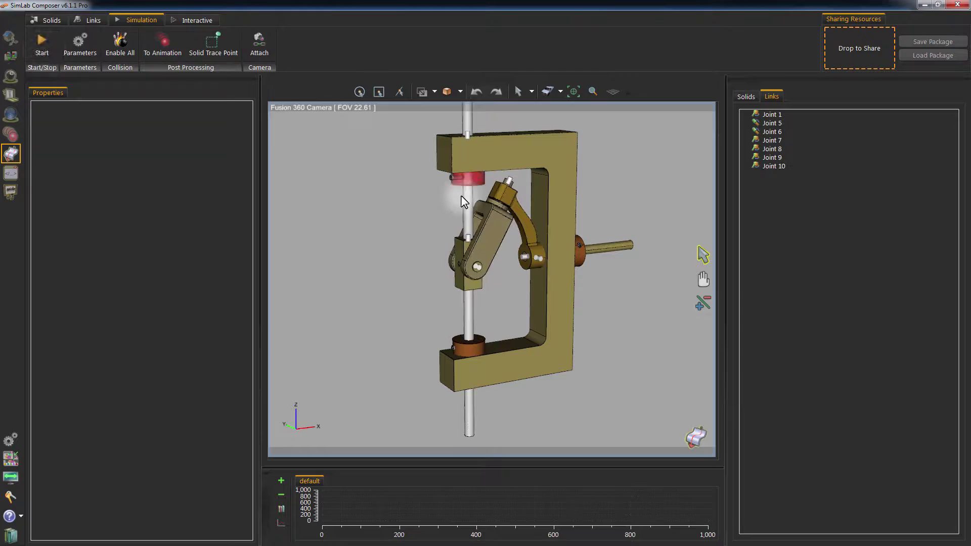
mouse_move(392, 209)
mouse_down()
mouse_move(540, 203)
mouse_move(475, 300)
mouse_move(435, 287)
mouse_up()
scroll(448, 281, up, 5)
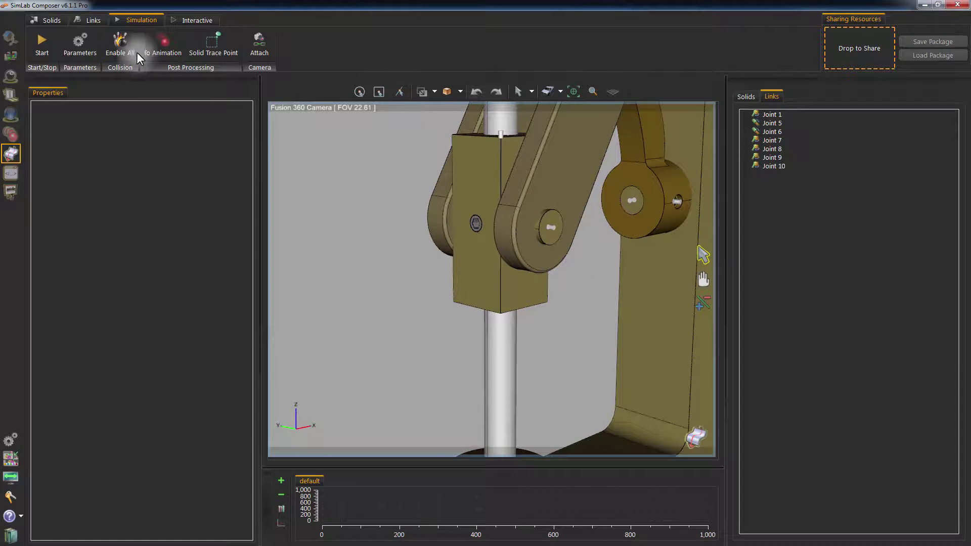
Fix the allen_M3x4 screw to output_joint as fixed Joint 11, located at the screw.
click(93, 20)
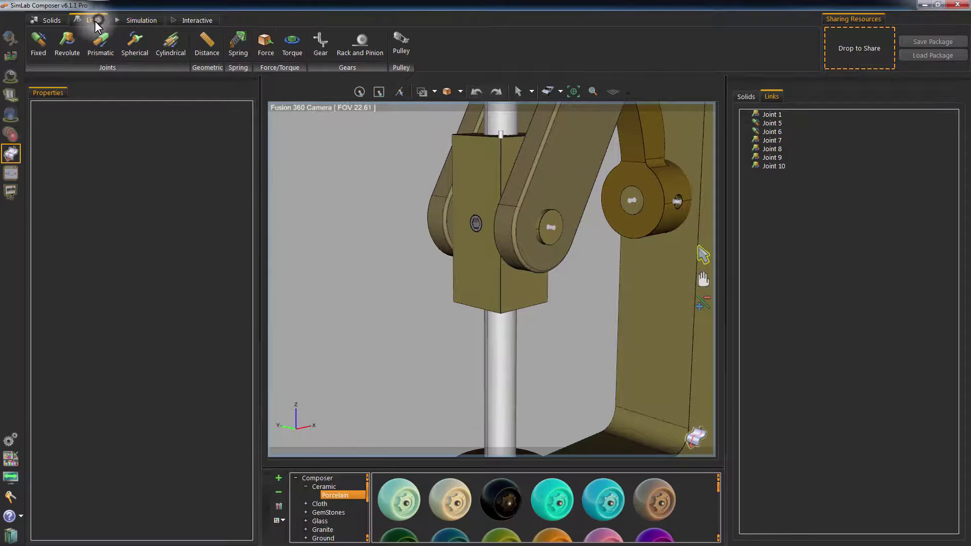
click(38, 43)
click(478, 226)
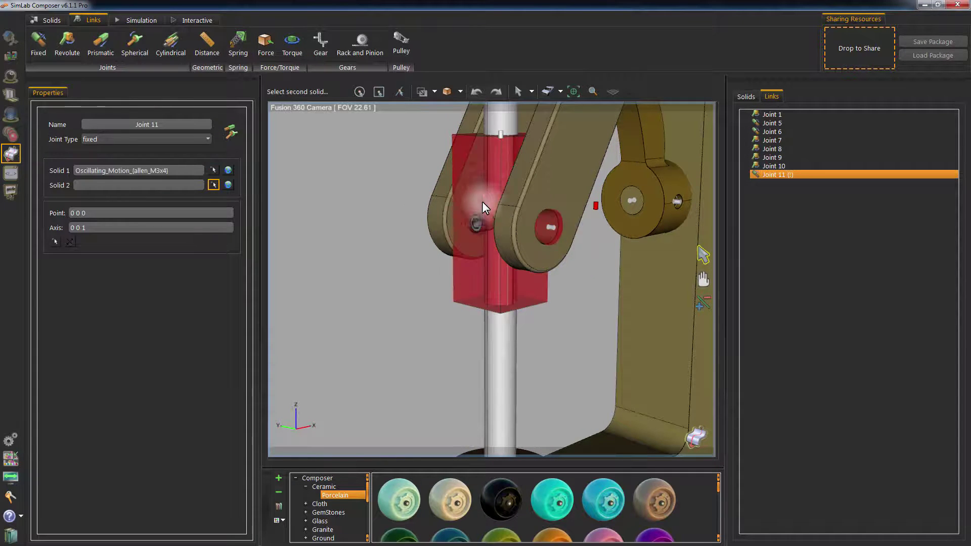
click(481, 201)
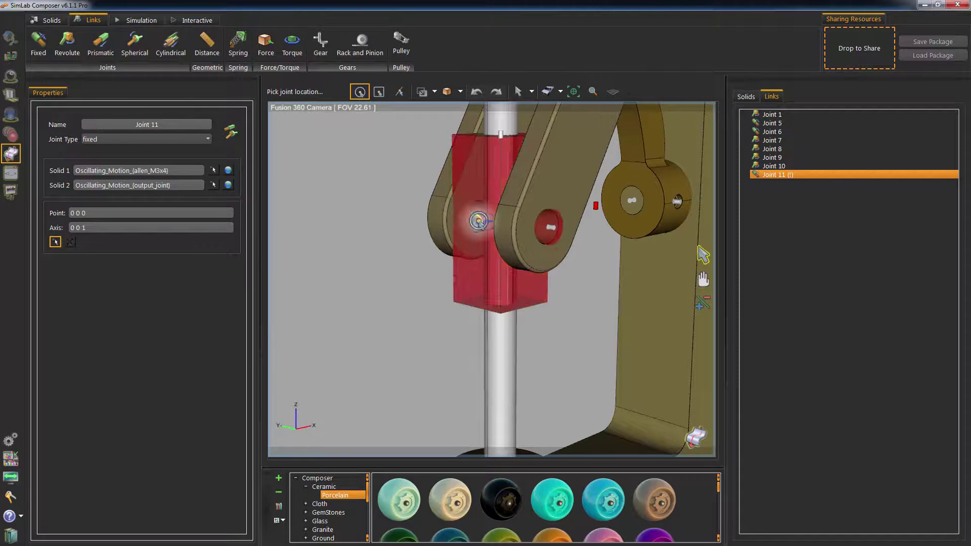
click(478, 224)
drag(436, 303, 408, 227)
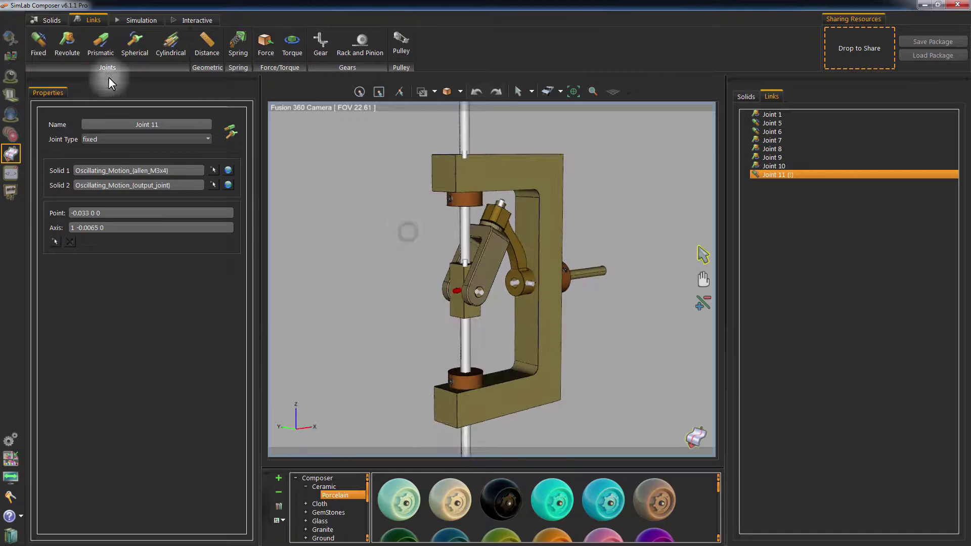
Rerun and stop the simulation with Joint 11 added.
click(137, 20)
click(43, 48)
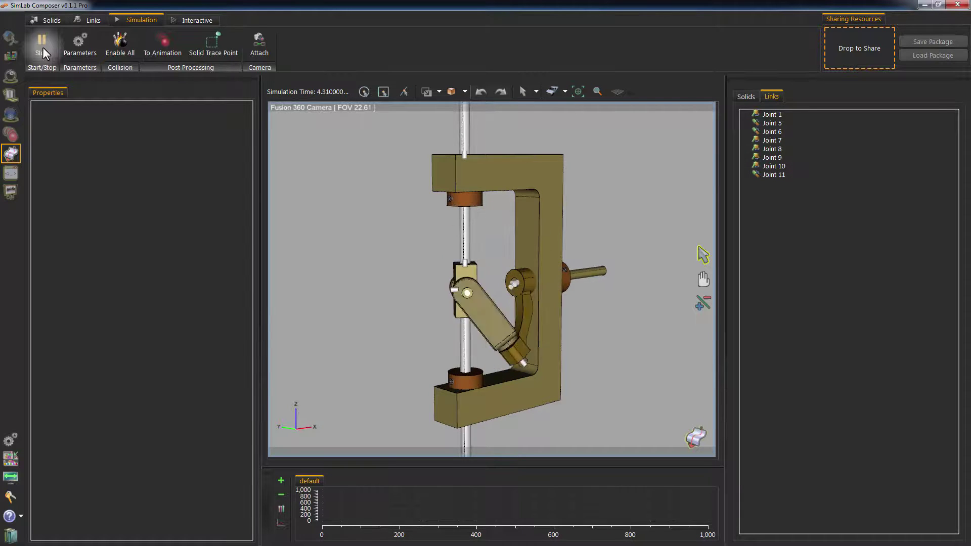
click(43, 53)
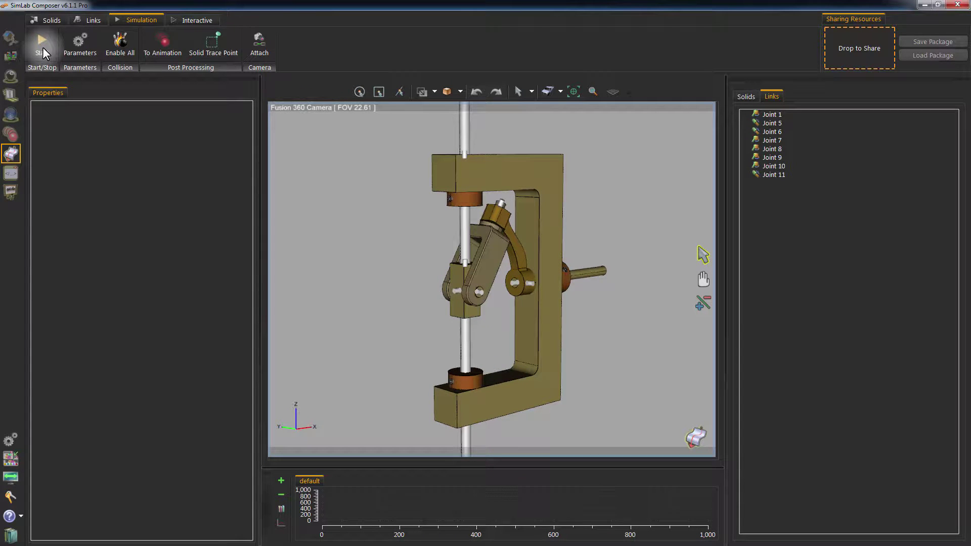
click(228, 137)
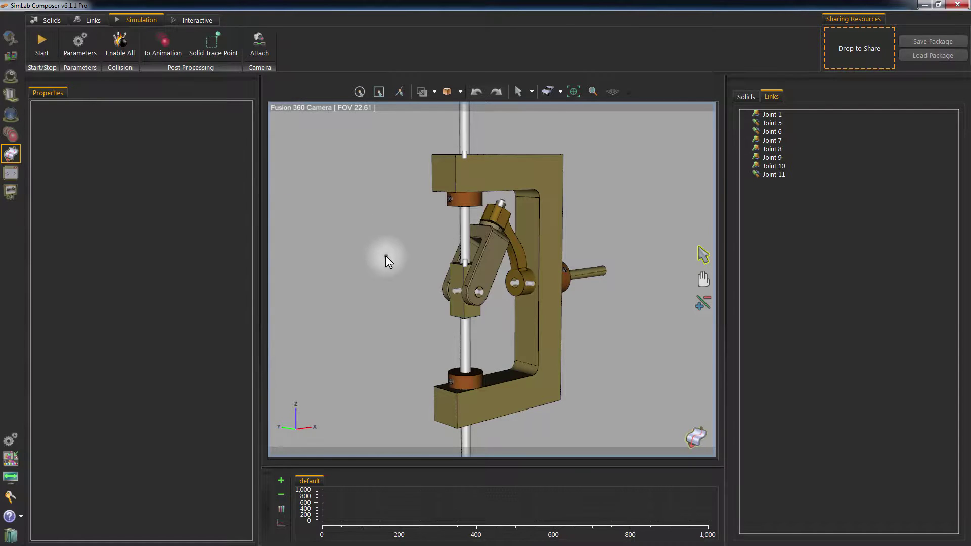
drag(385, 256, 377, 235)
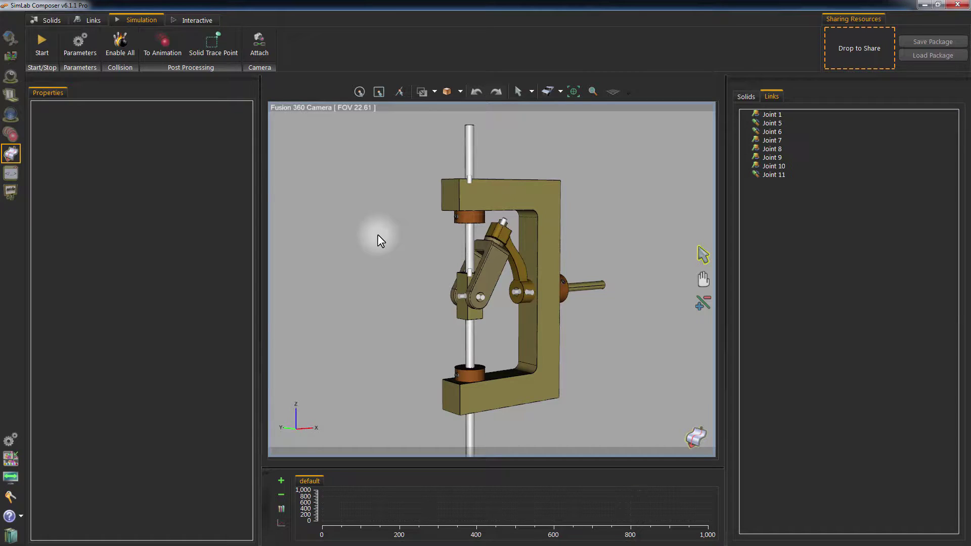
Save the simulation as a 30 fps, 149-frame animation and play it back on the timeline.
click(170, 47)
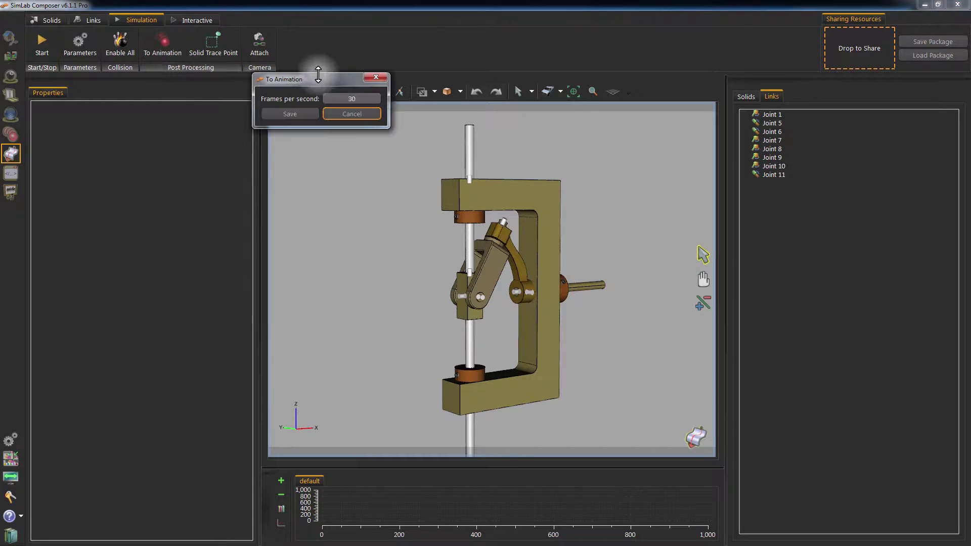
click(301, 113)
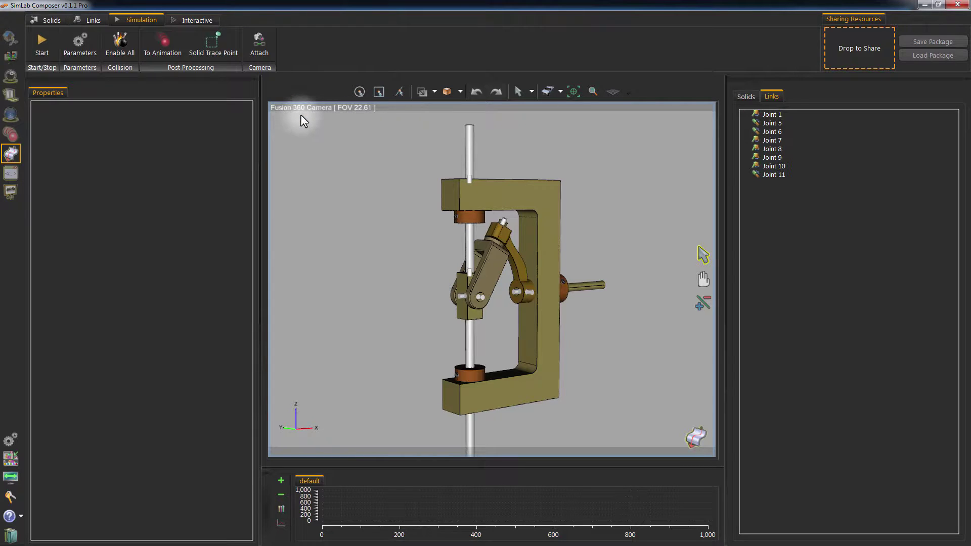
click(10, 135)
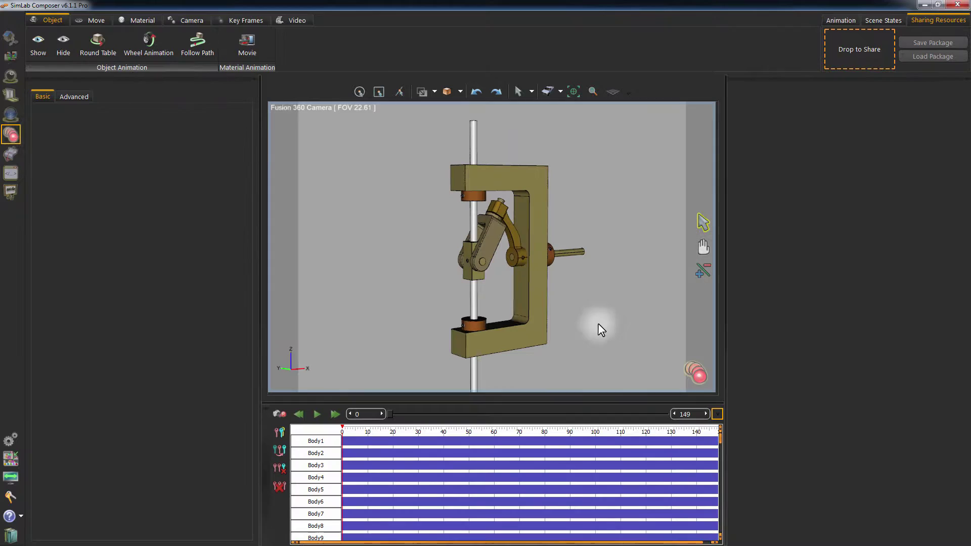
click(316, 414)
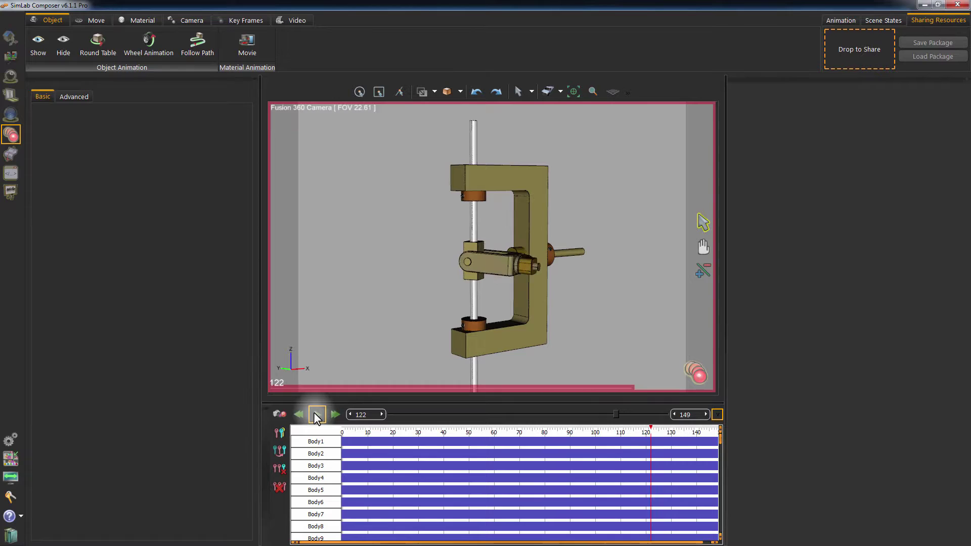
click(316, 415)
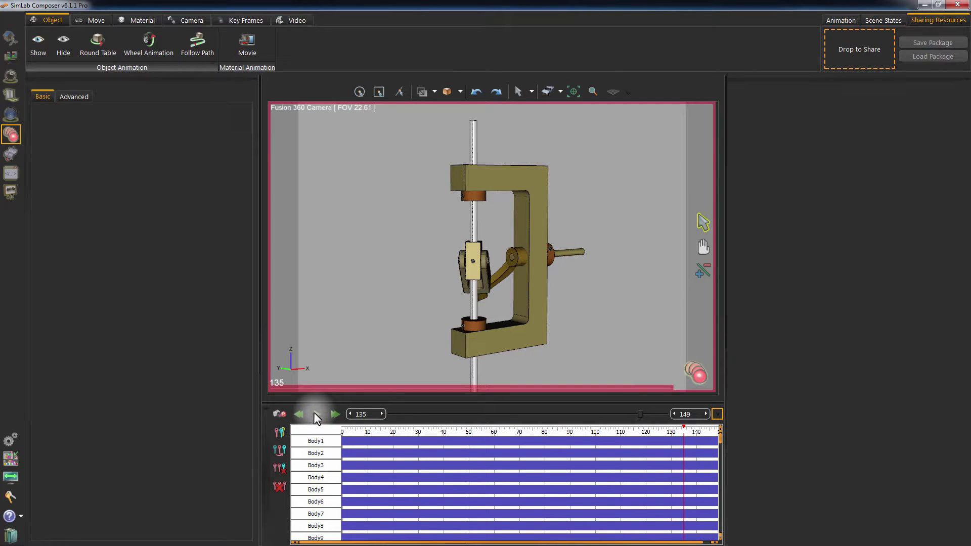